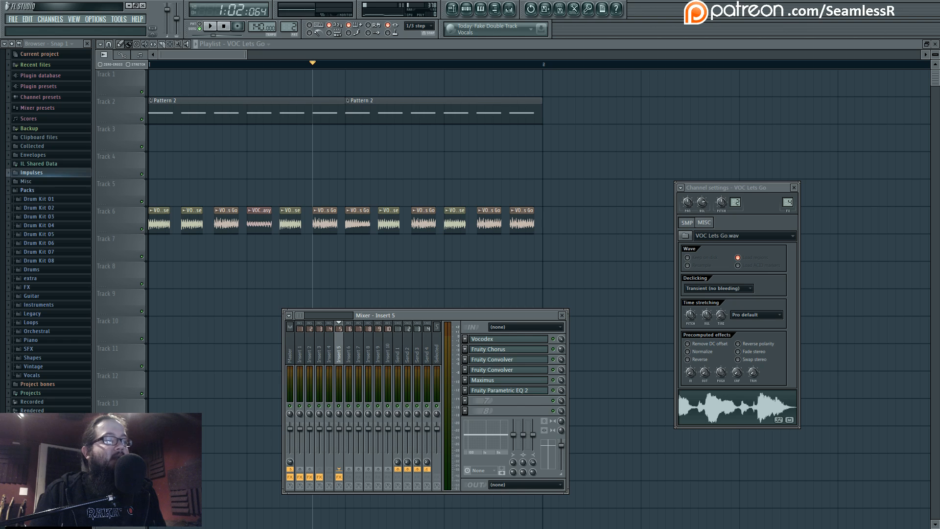
# Step: Close all open windows and play the vocal arrangement in the playlist briefly
pyautogui.press('F12')
pyautogui.press('space')
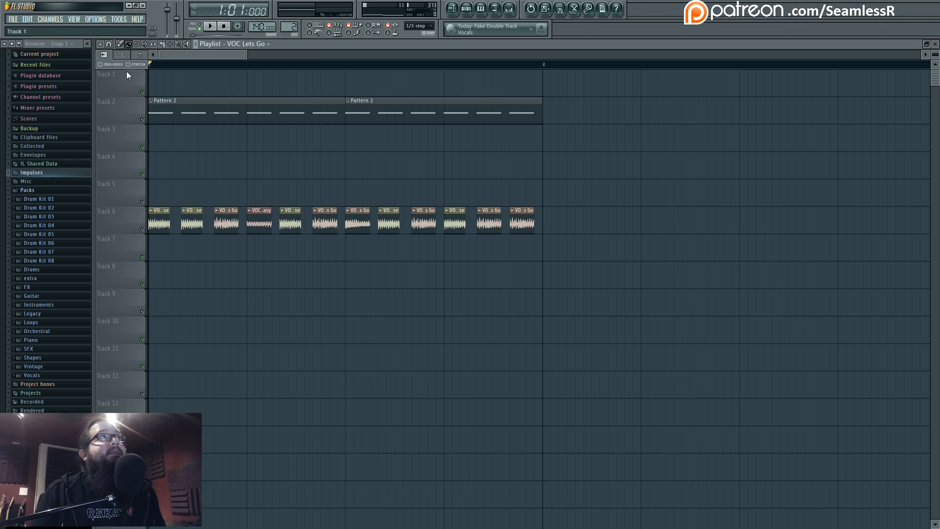
pyautogui.press('space')
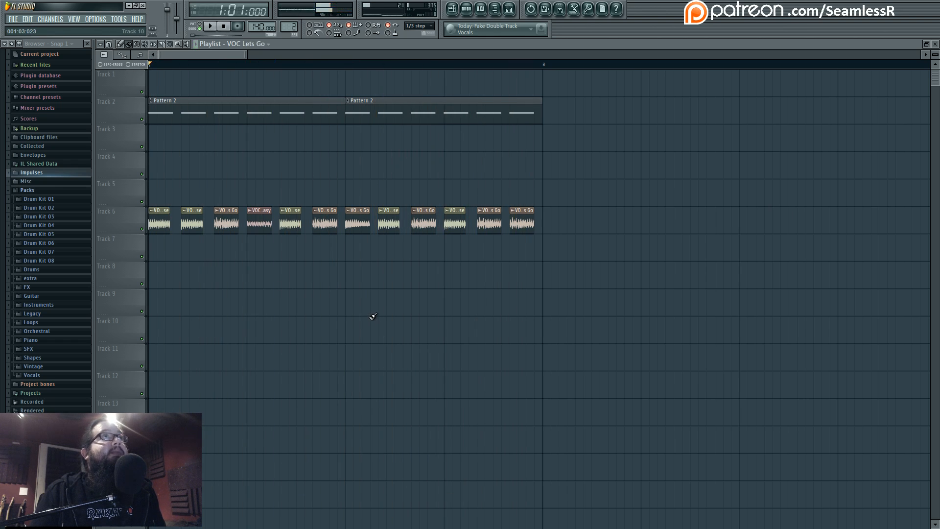
# Step: Open the mixer and inspect the effect chains on Insert 5 and Insert 3
pyautogui.click(511, 10)
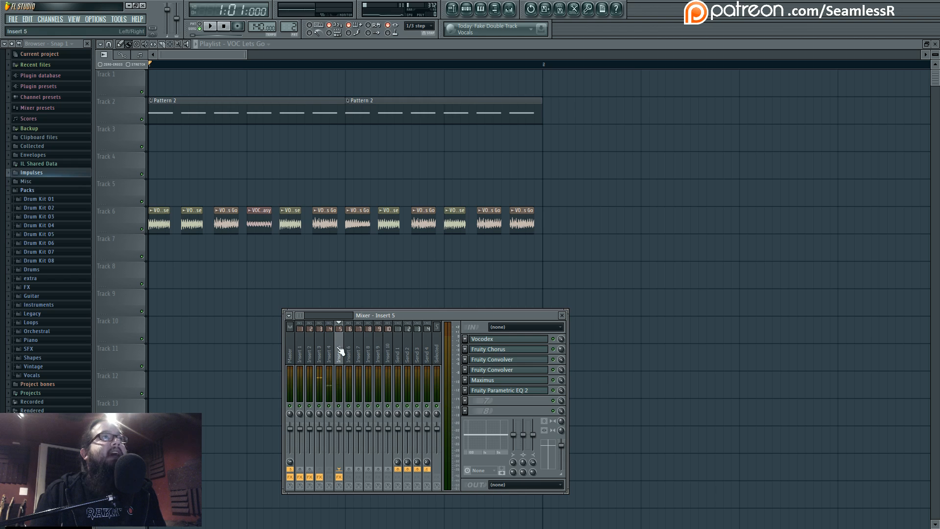
pyautogui.click(321, 355)
pyautogui.click(337, 353)
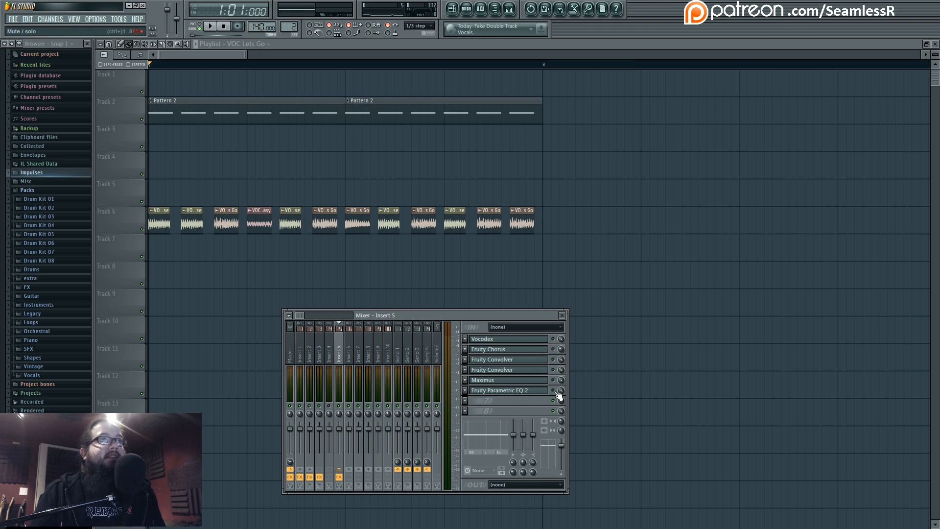
pyautogui.click(320, 353)
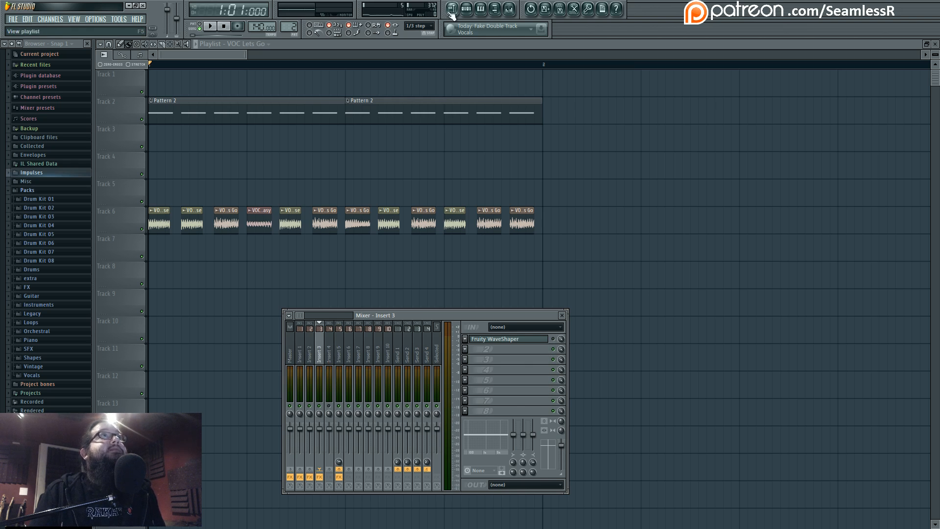
# Step: Show the Unsorted channels in Pattern 2 and open the Sytrus synth on the second Default channel, playing the song briefly
pyautogui.click(466, 9)
pyautogui.click(349, 194)
pyautogui.click(359, 237)
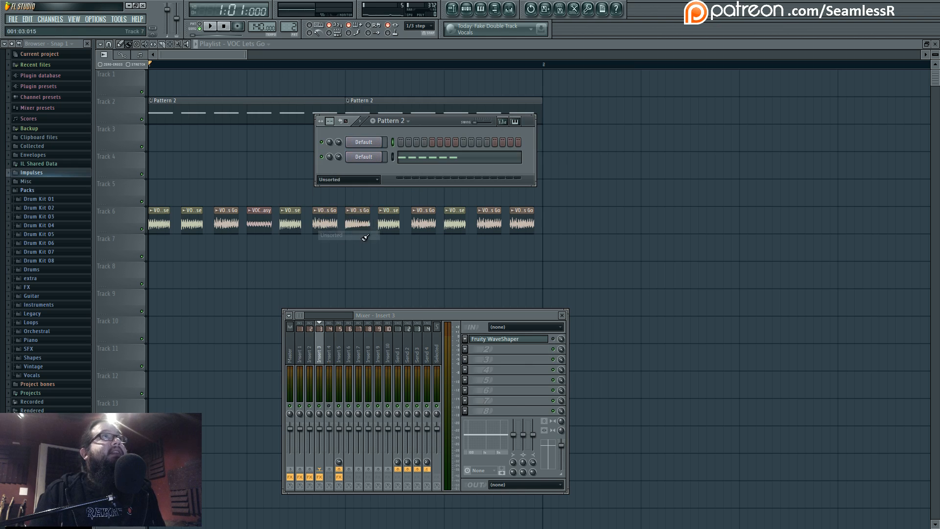
pyautogui.press('space')
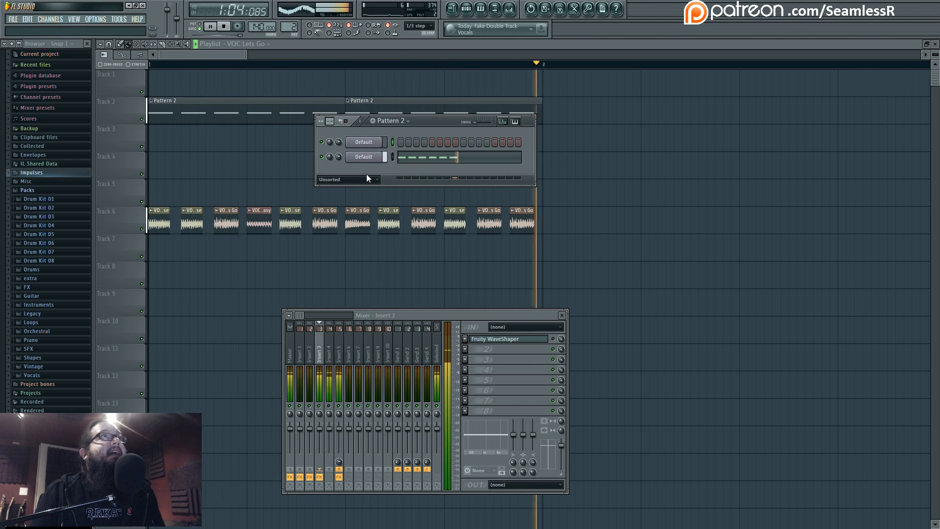
pyautogui.click(364, 156)
pyautogui.press('space')
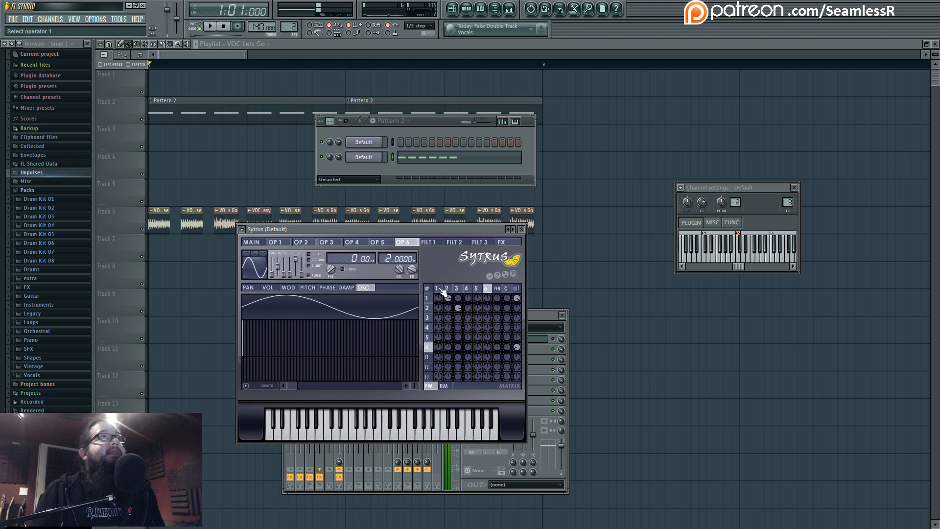
# Step: Examine Operator 1's oscillator waveform and harmonics in Sytrus
pyautogui.click(444, 290)
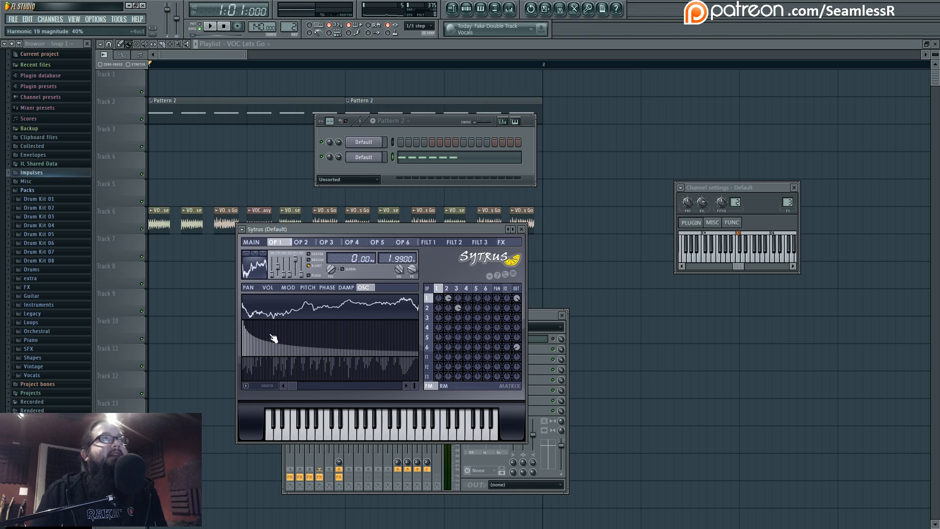
pyautogui.click(257, 273)
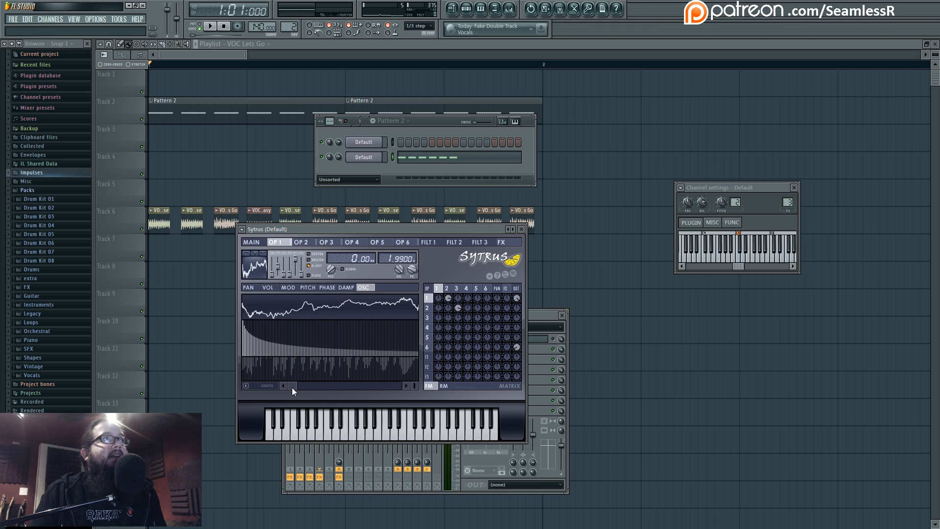
pyautogui.moveTo(292, 386)
pyautogui.mouseDown()
pyautogui.moveTo(407, 386)
pyautogui.moveTo(290, 384)
pyautogui.mouseUp()
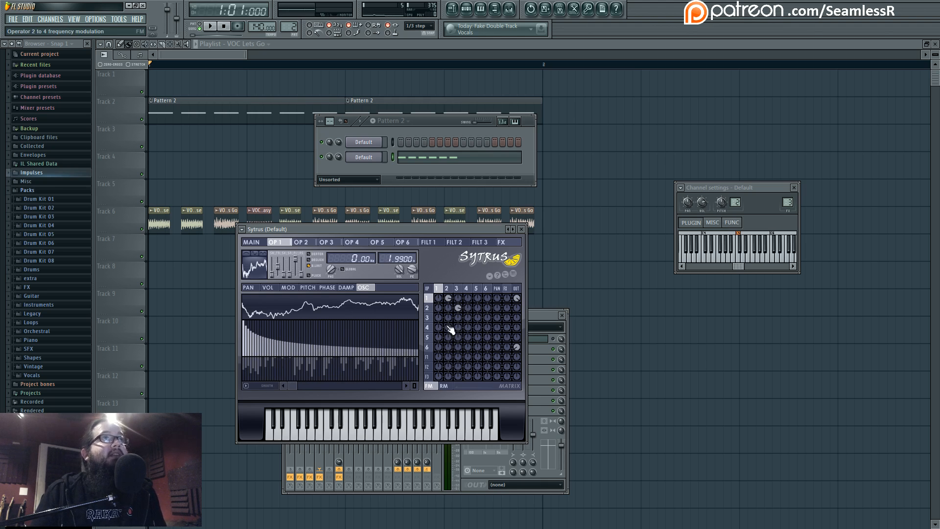
# Step: Compare the oscillator waveforms and frequency ratios of Sytrus operators 1 to 4
pyautogui.click(448, 288)
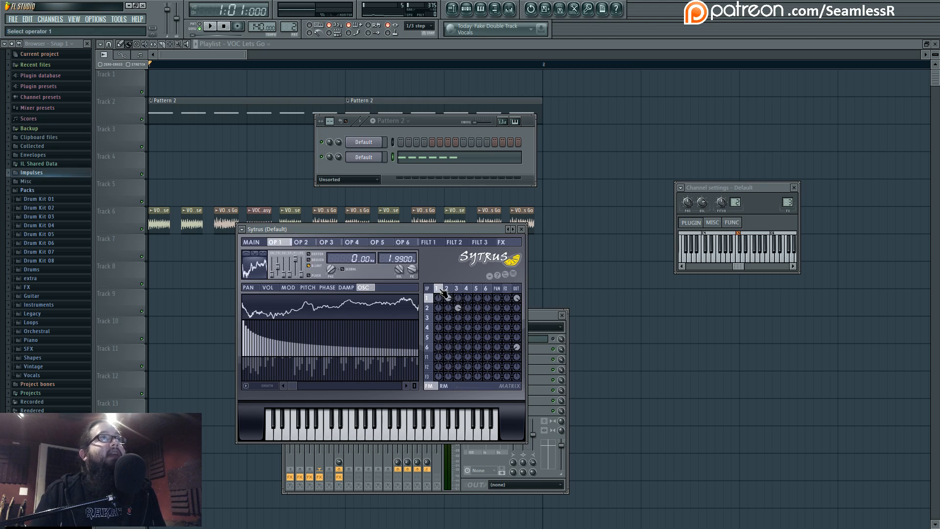
pyautogui.click(456, 289)
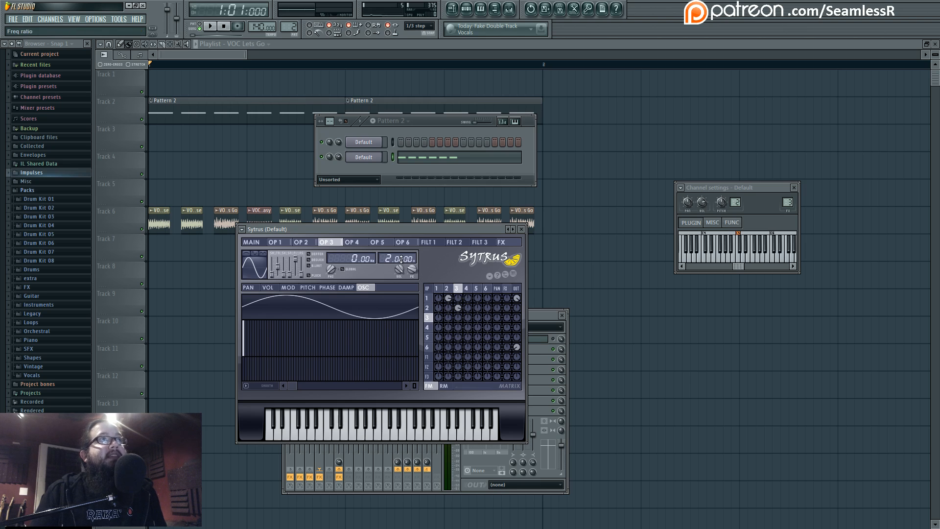
pyautogui.click(436, 288)
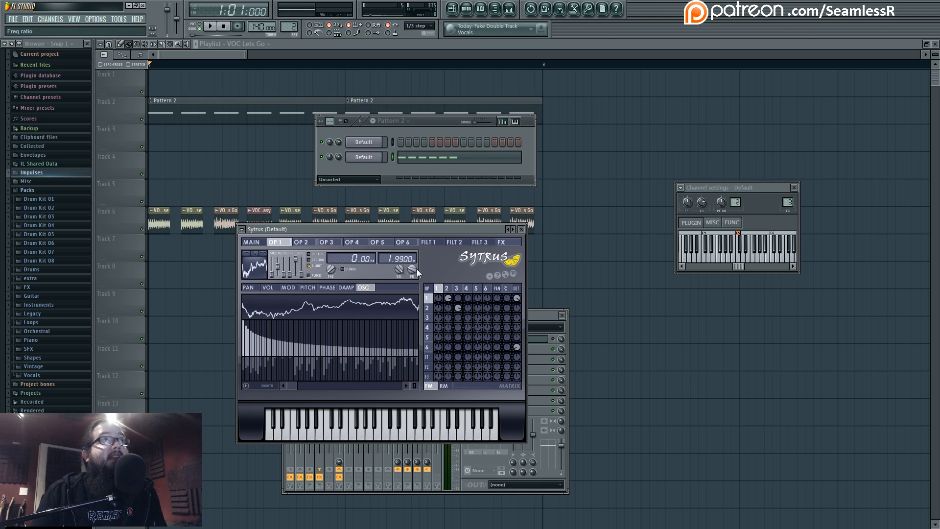
pyautogui.click(447, 288)
pyautogui.click(457, 289)
pyautogui.click(449, 289)
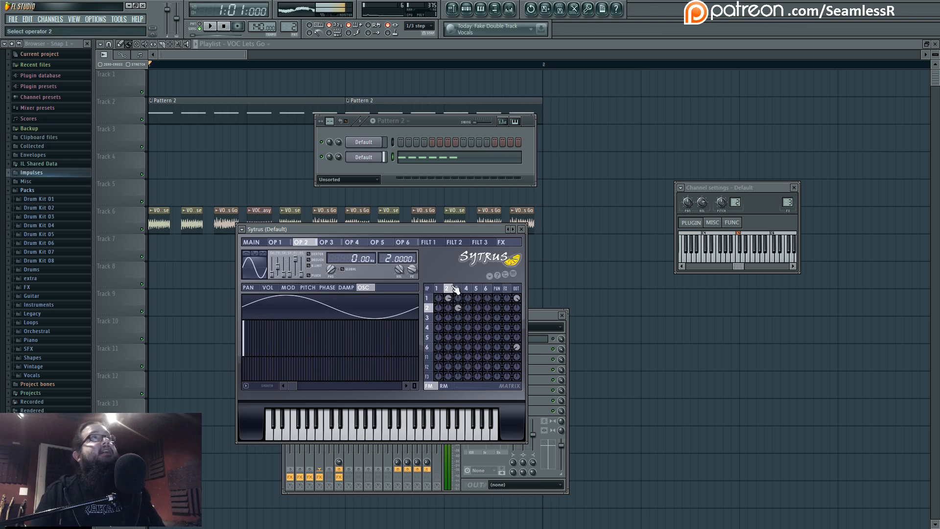
pyautogui.click(457, 289)
pyautogui.click(466, 289)
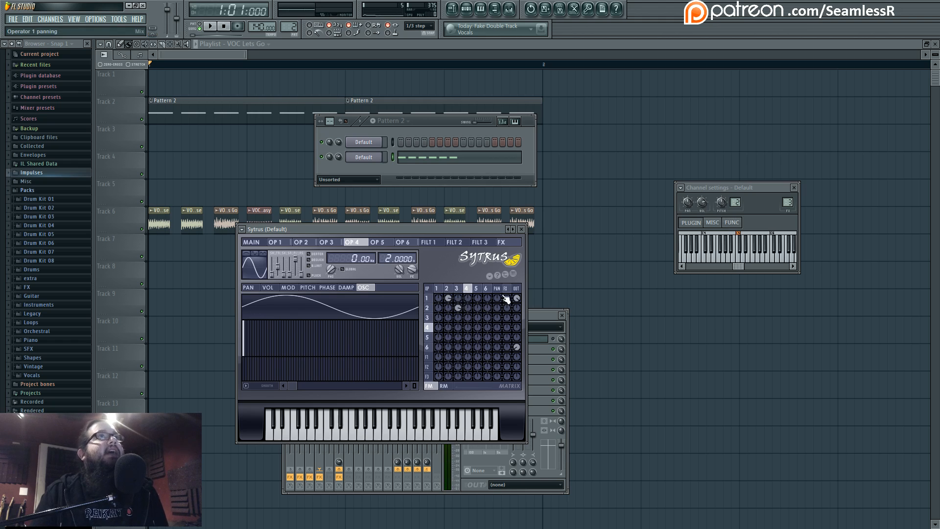
# Step: Set Operator 6's output level to 100% in the Sytrus matrix
pyautogui.click(429, 347)
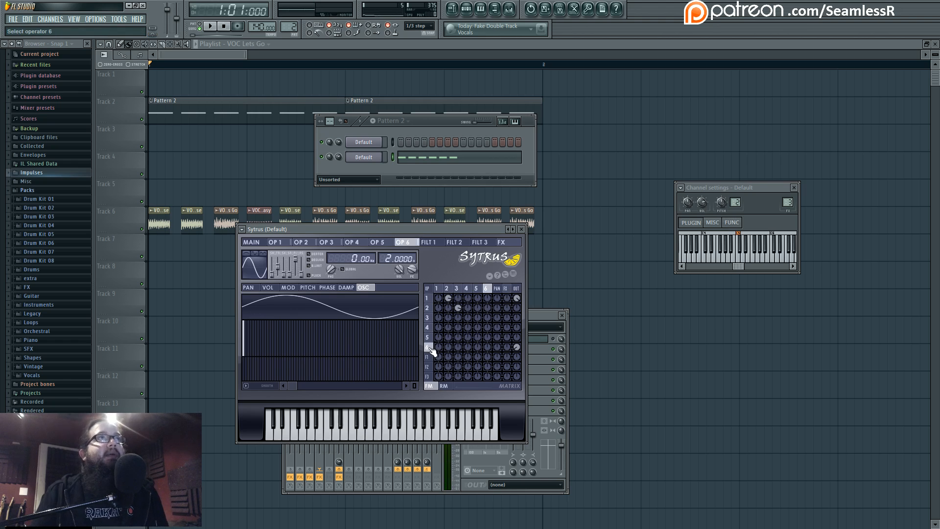
pyautogui.moveTo(515, 349); pyautogui.dragTo(515, 333)
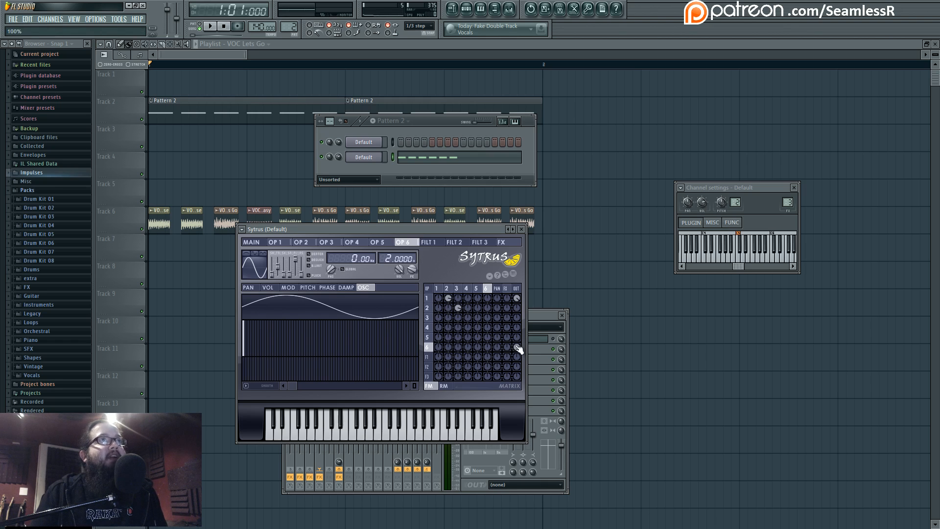
# Step: Bring the mixer forward, select Insert 5, and play the song to hear its effect chain
pyautogui.click(530, 318)
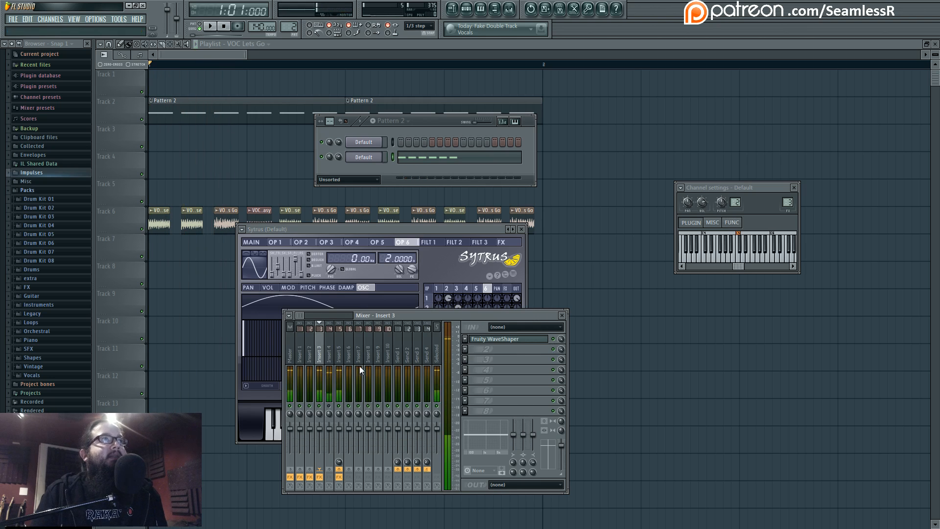
pyautogui.click(337, 365)
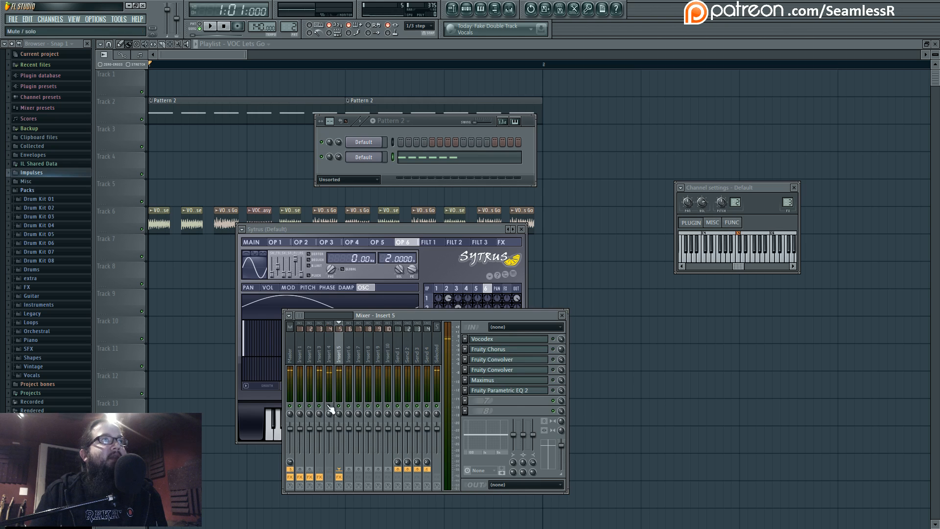
pyautogui.press('space')
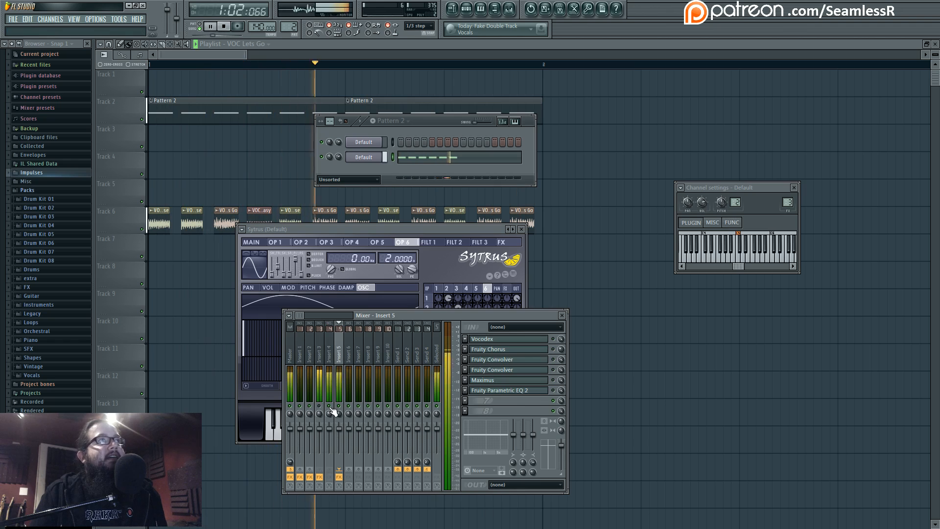
pyautogui.press('space')
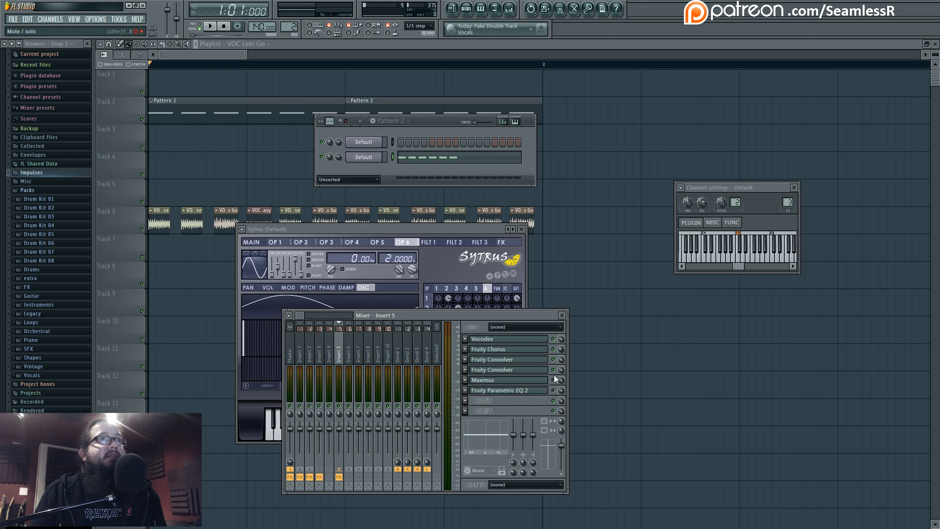
# Step: Open Vocodex on Insert 5 and play the song to watch its band activity
pyautogui.click(512, 339)
pyautogui.press('space')
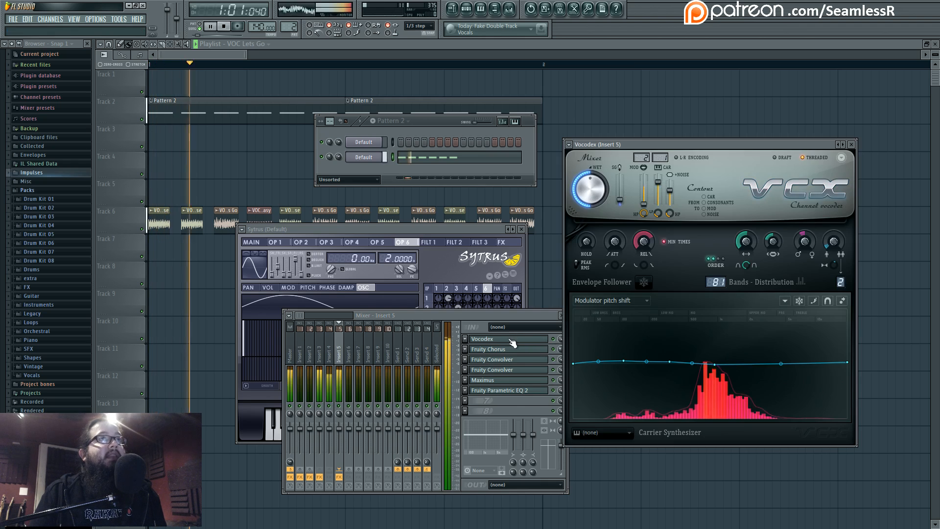
pyautogui.press('space')
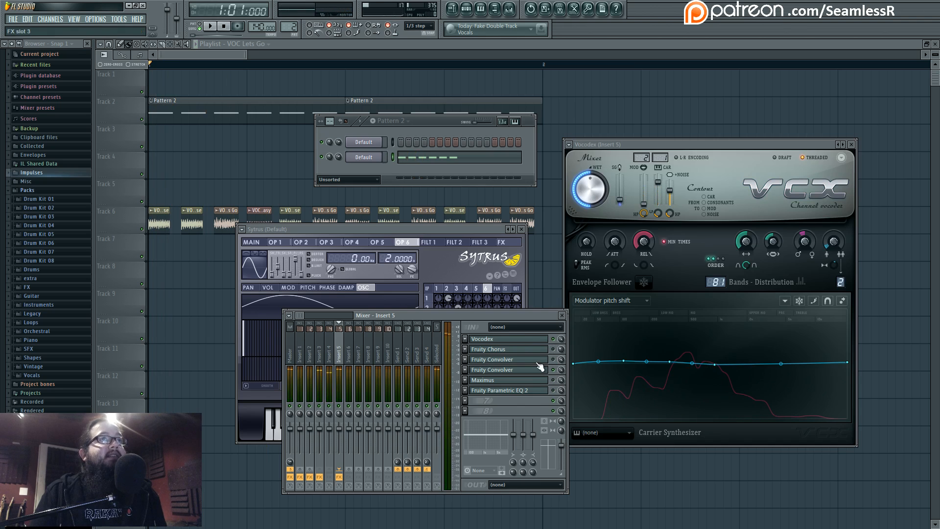
# Step: Vary the Vocodex release time during playback, leaving it at about 350 ms
pyautogui.press('space')
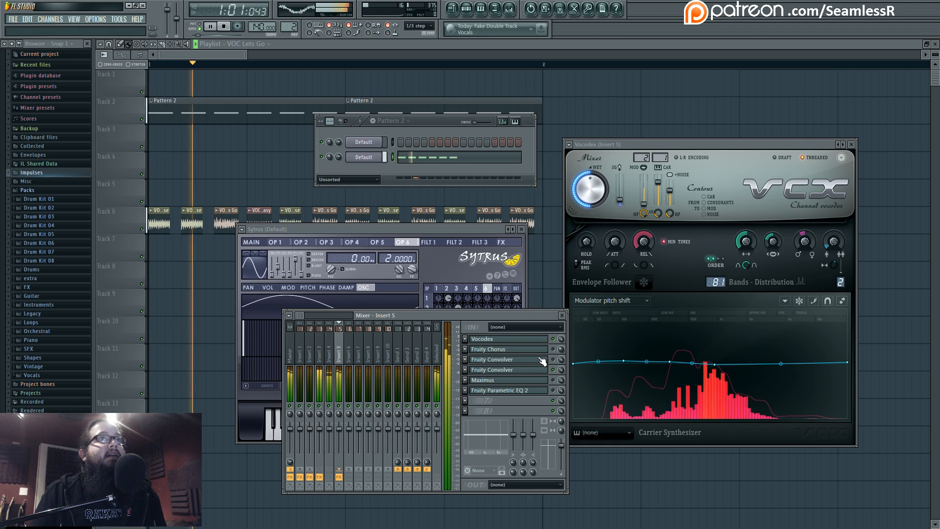
pyautogui.moveTo(644, 242); pyautogui.dragTo(643, 274)
pyautogui.moveTo(644, 241); pyautogui.dragTo(643, 206)
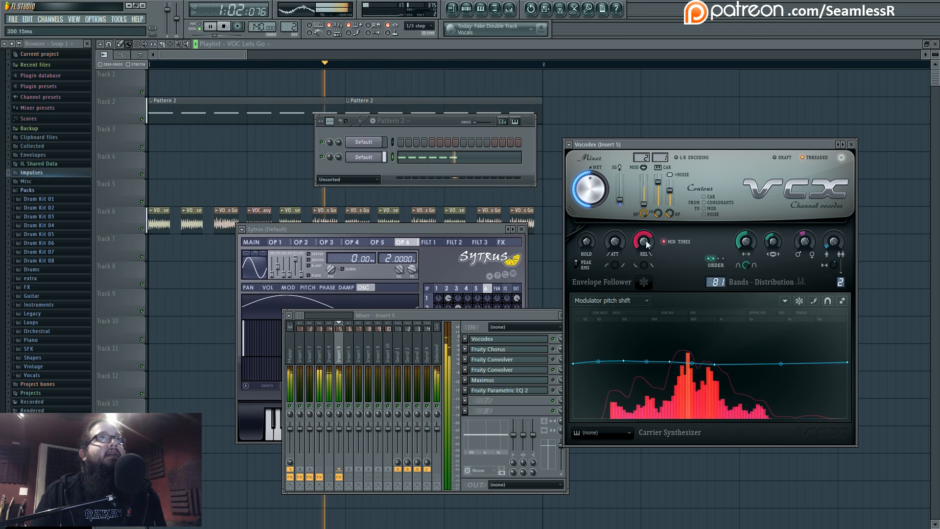
pyautogui.press('space')
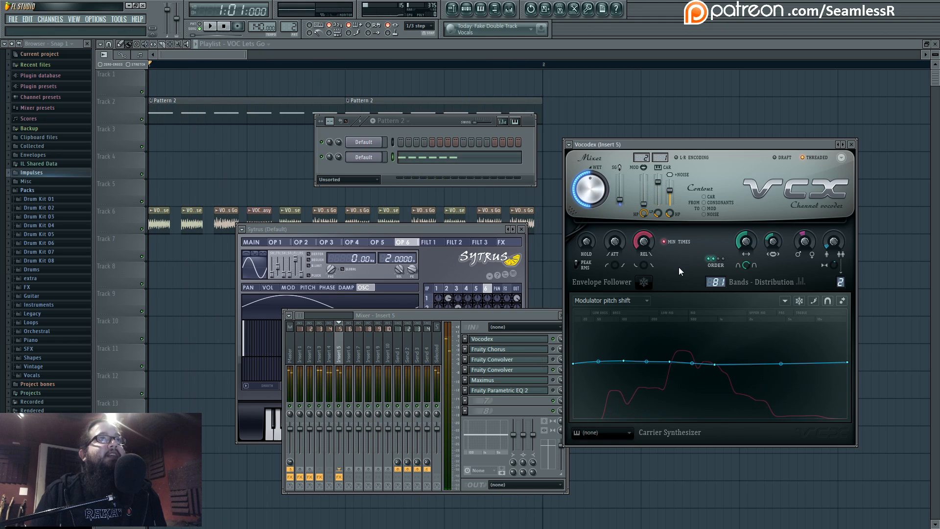
# Step: Examine the Modulator pitch shift curve in Vocodex while playing the song briefly
pyautogui.click(646, 301)
pyautogui.click(703, 333)
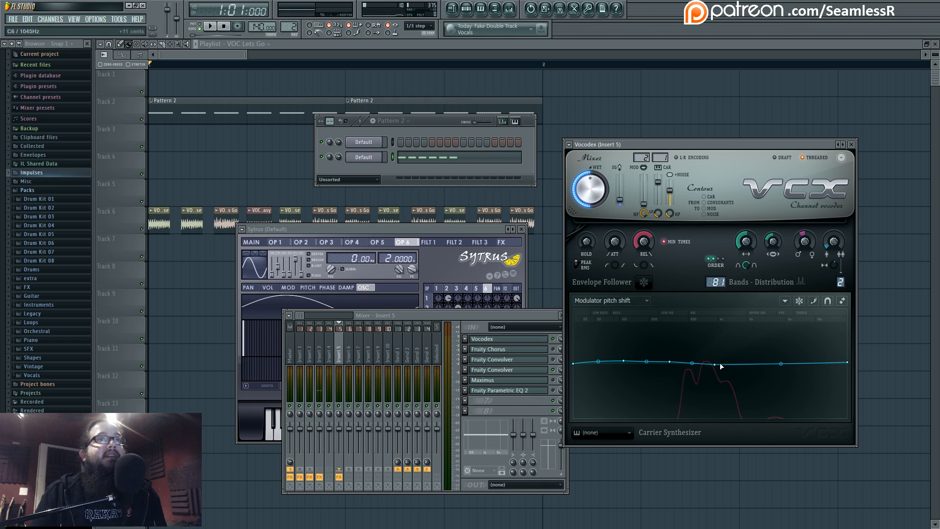
pyautogui.press('space')
pyautogui.press('space')
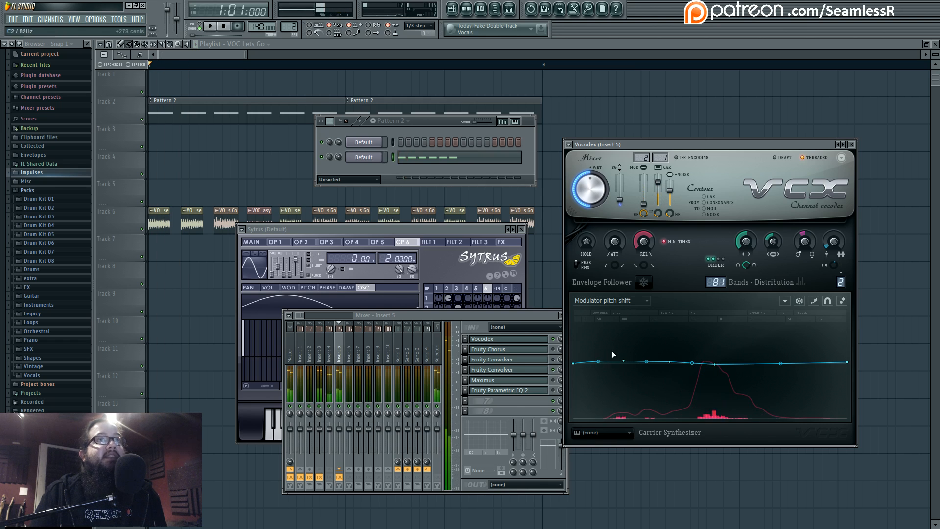
# Step: Review the Band width envelope in Vocodex and switch the editor to Band gain multiplier
pyautogui.click(633, 302)
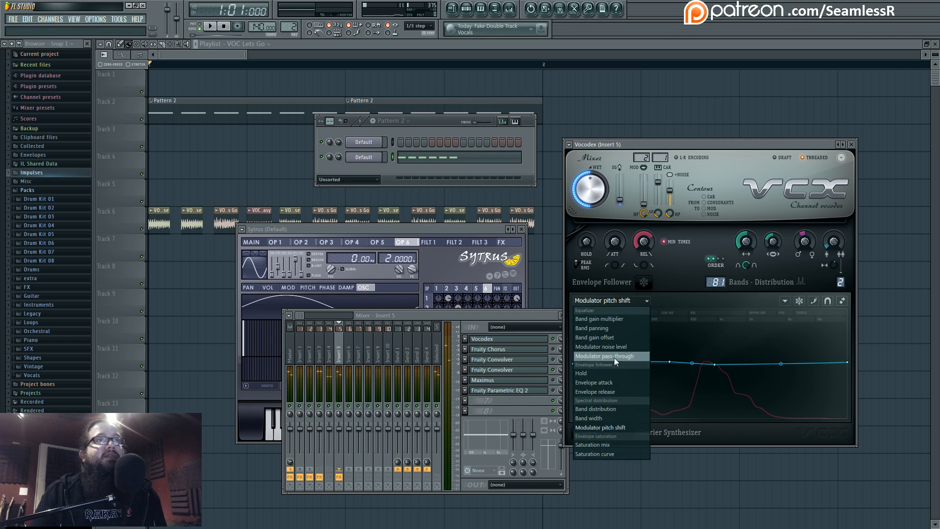
pyautogui.click(607, 412)
pyautogui.click(627, 302)
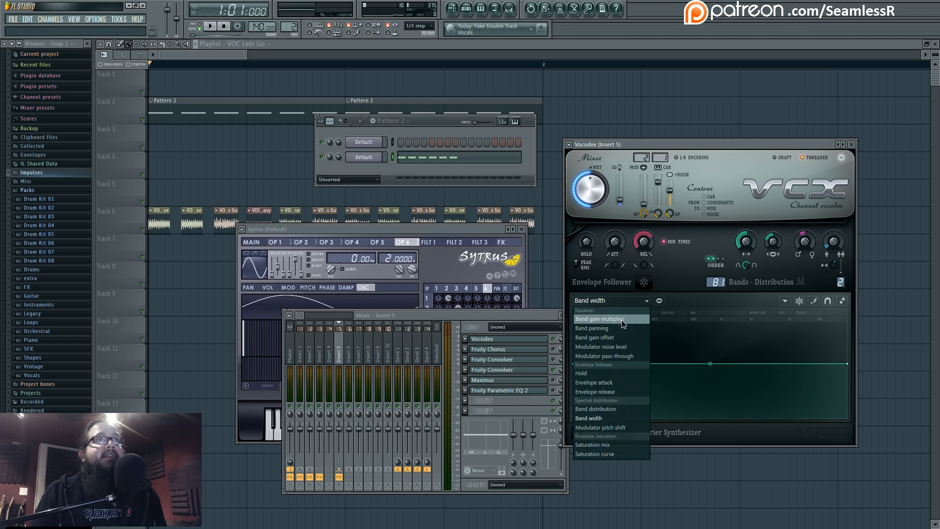
pyautogui.click(627, 318)
pyautogui.click(631, 300)
pyautogui.click(631, 300)
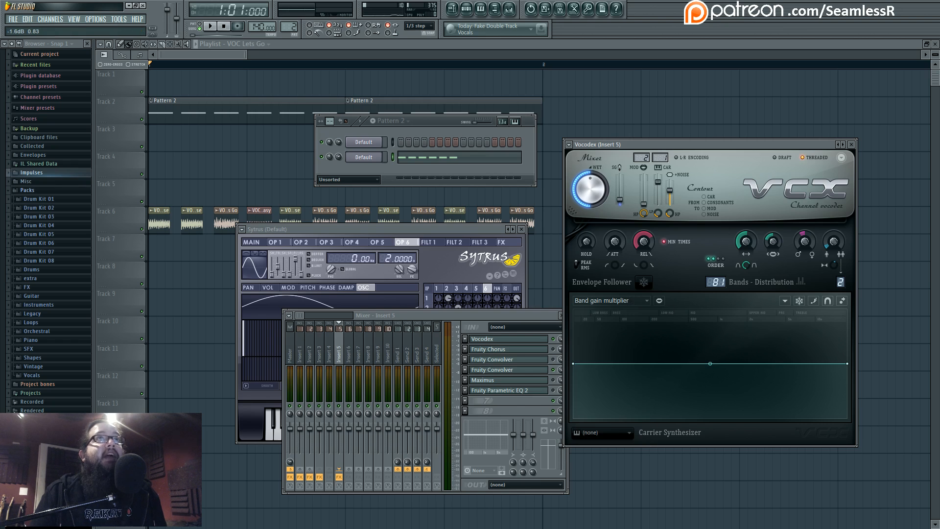
# Step: Check the Band gain offset envelope, return to Band gain multiplier, and play the song against it
pyautogui.click(633, 297)
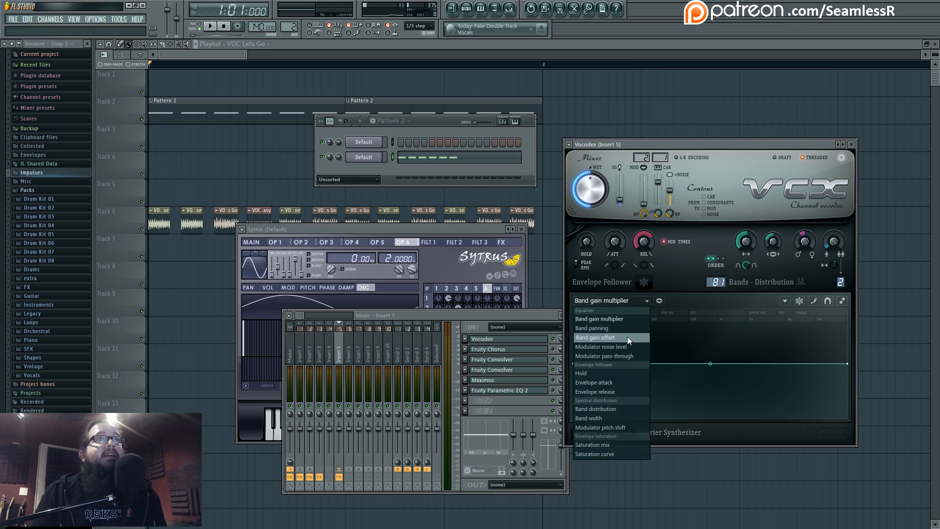
pyautogui.click(628, 336)
pyautogui.click(636, 301)
pyautogui.click(632, 319)
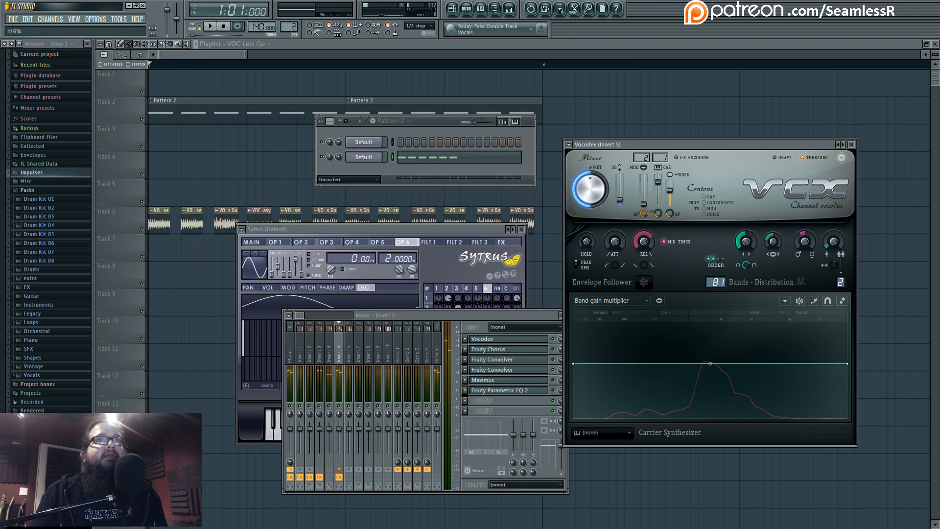
pyautogui.press('space')
pyautogui.press('space')
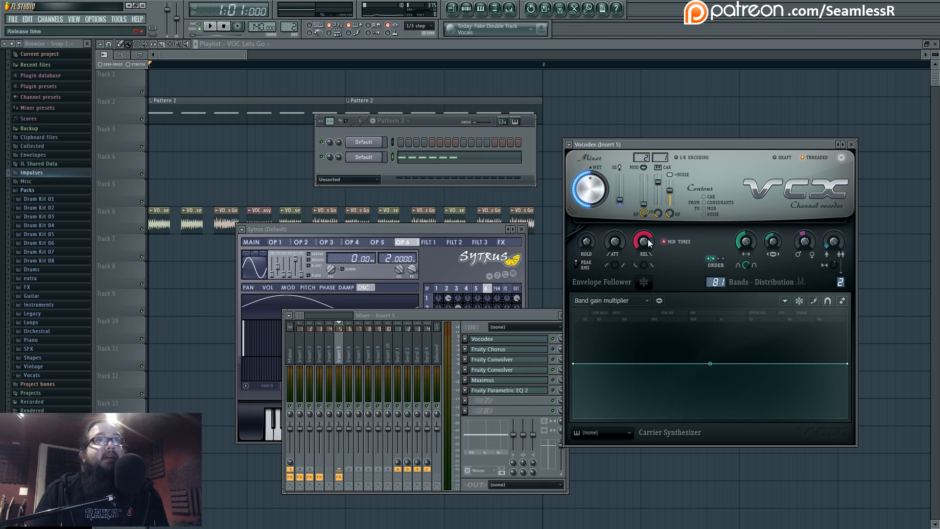
# Step: Set the Vocodex release time to about 145 ms while playing the song
pyautogui.press('space')
pyautogui.moveTo(648, 243)
pyautogui.mouseDown()
pyautogui.moveTo(648, 274)
pyautogui.moveTo(648, 215)
pyautogui.moveTo(648, 250)
pyautogui.mouseUp()
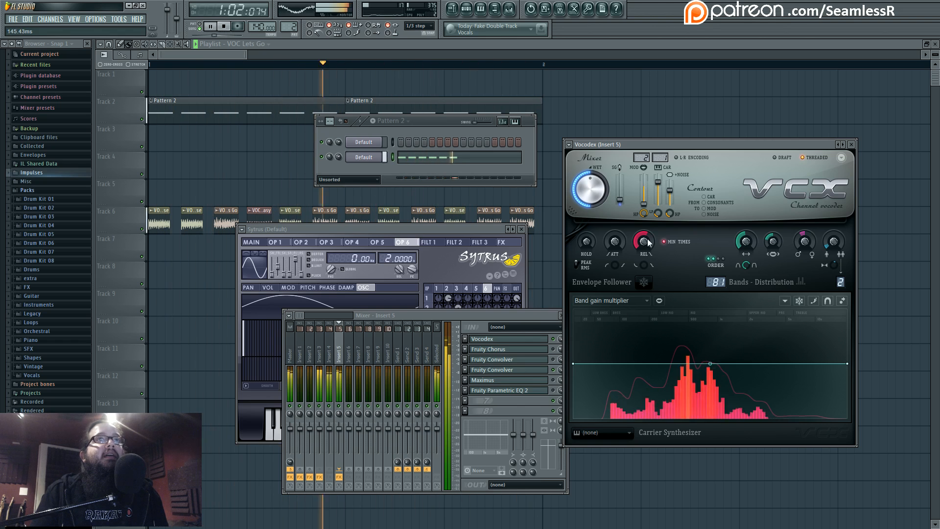
pyautogui.press('space')
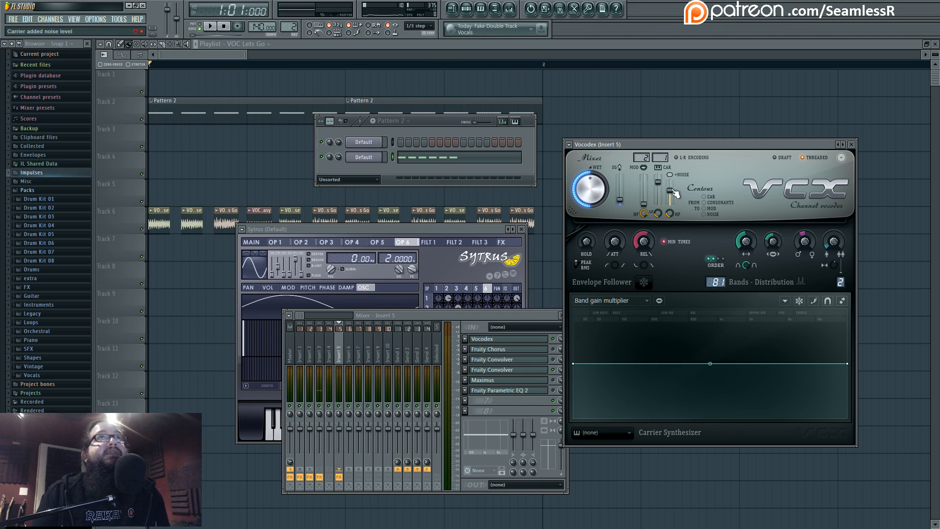
# Step: Vary the Vocodex carrier added noise level between short playbacks, raising it to about 75%
pyautogui.moveTo(673, 190); pyautogui.dragTo(675, 185)
pyautogui.press('space')
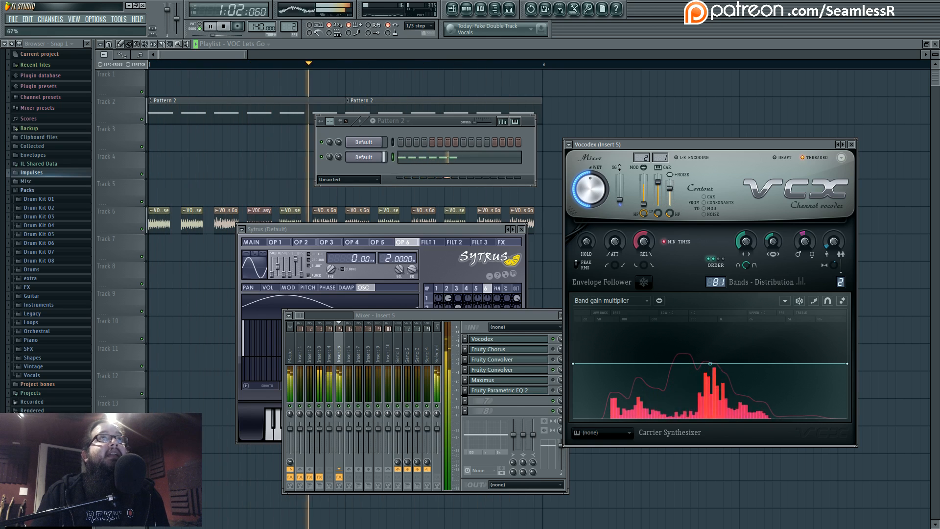
pyautogui.moveTo(673, 182); pyautogui.dragTo(673, 195)
pyautogui.press('space')
pyautogui.press('space')
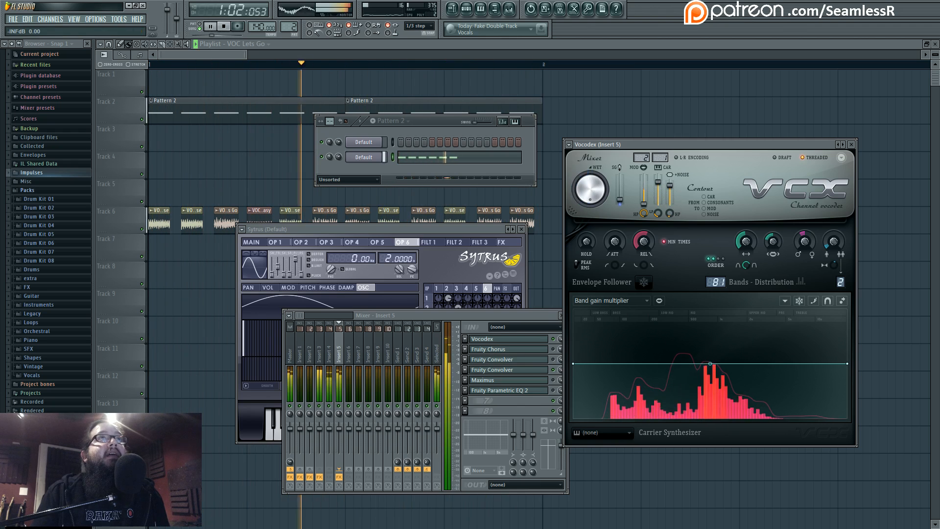
pyautogui.press('space')
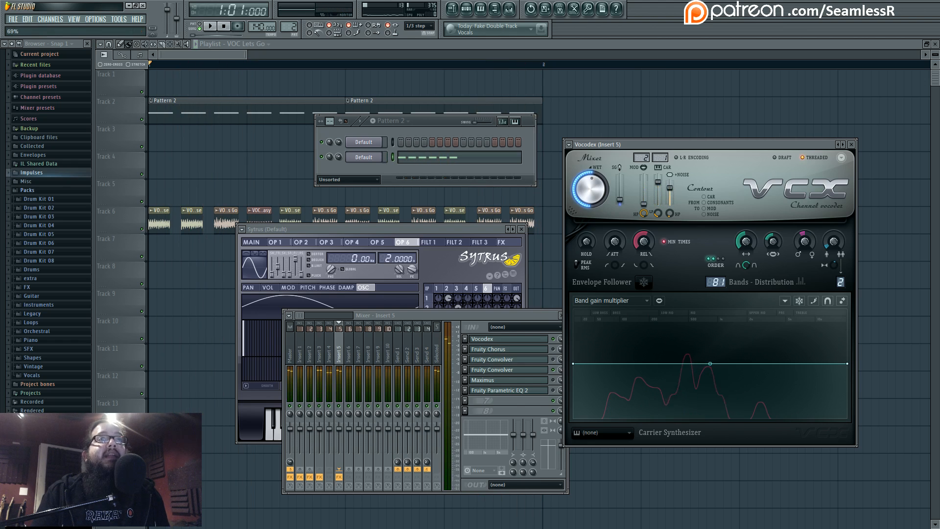
pyautogui.moveTo(670, 188); pyautogui.dragTo(670, 186)
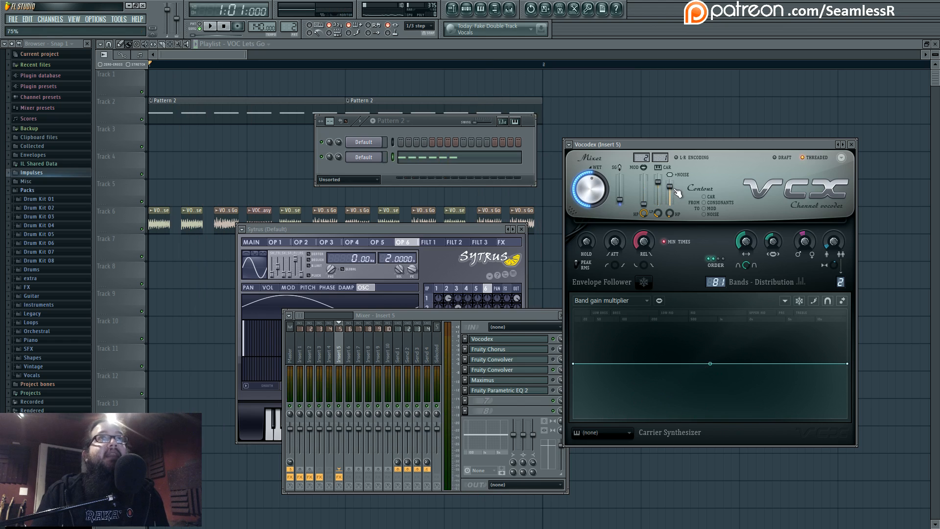
pyautogui.press('space')
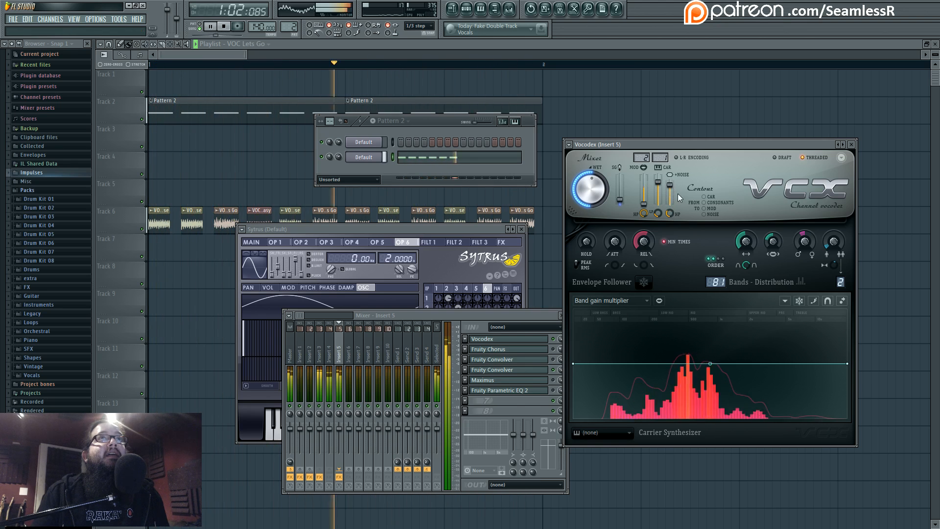
pyautogui.press('space')
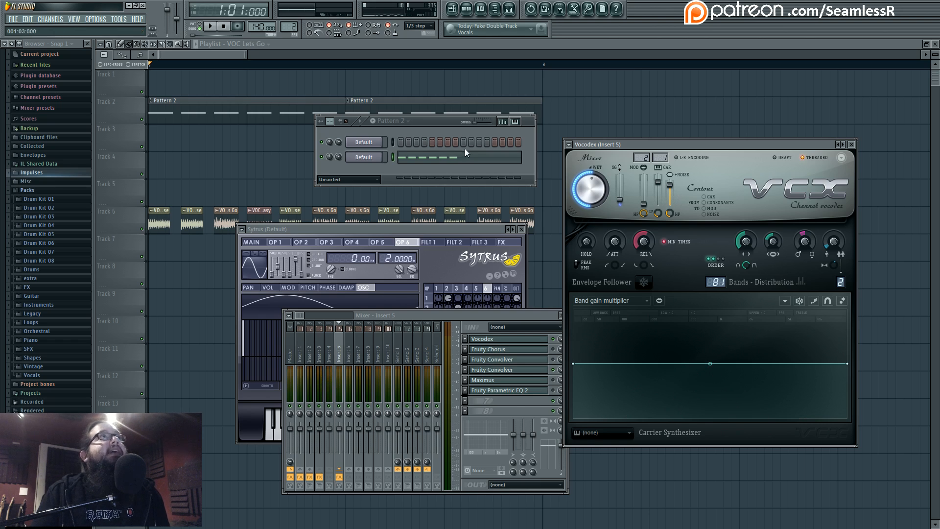
# Step: Bring the mixer to the front and play the song through the Insert 5 effect chain
pyautogui.click(510, 10)
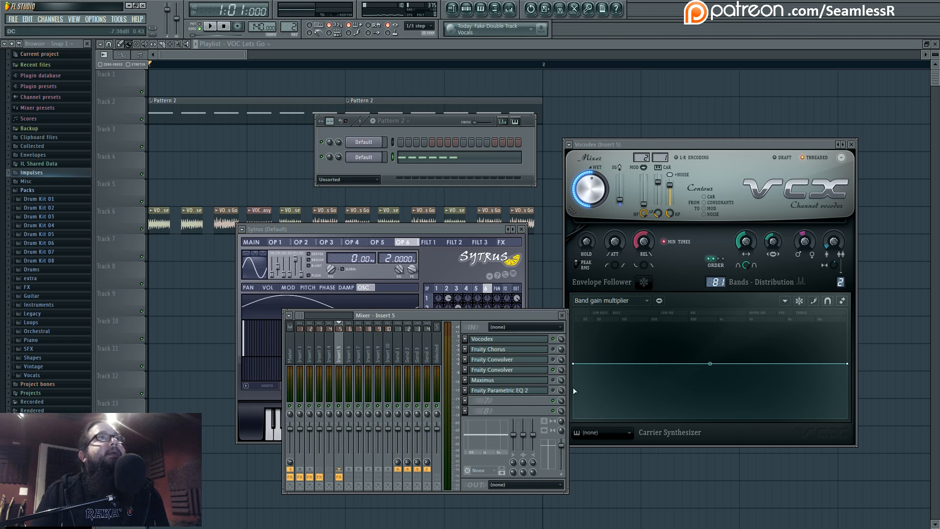
pyautogui.press('space')
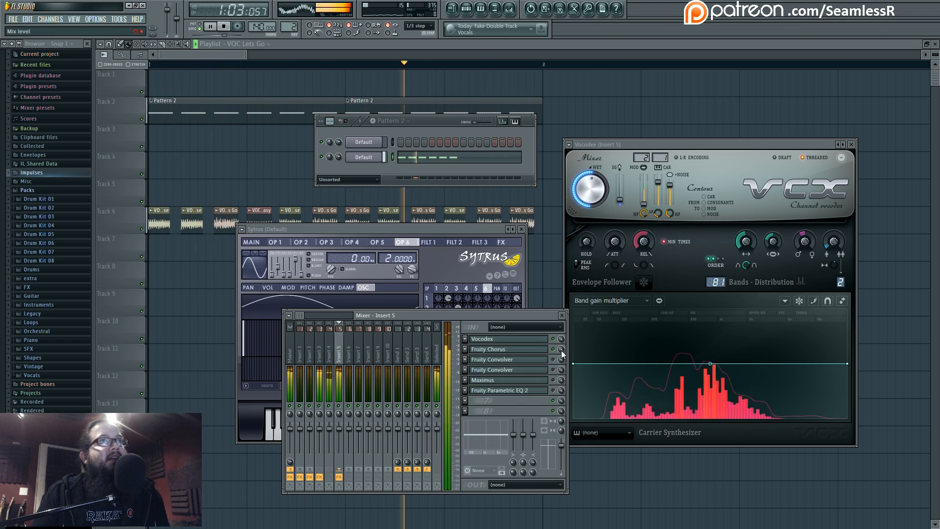
pyautogui.press('space')
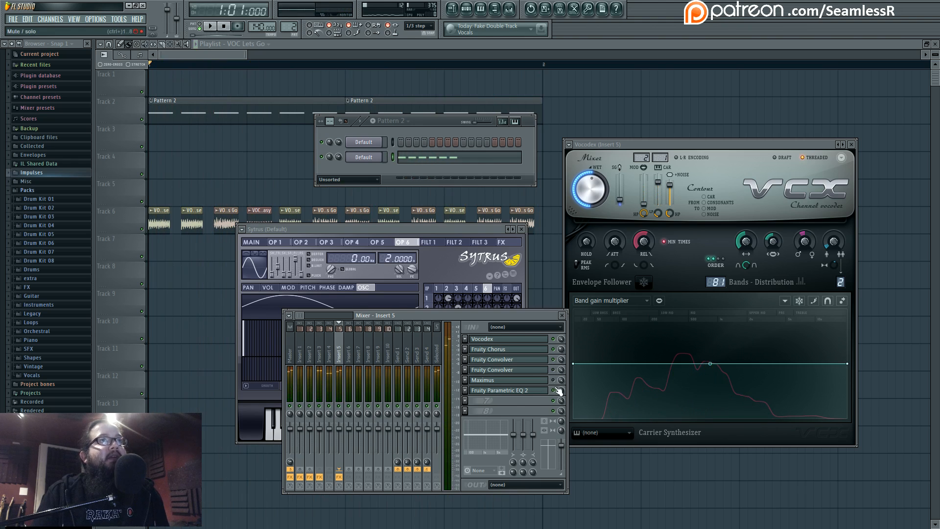
# Step: Open the first Fruity Convolver on Insert 5 and preview a cathedral impulse from the Real Spaces impulses folder
pyautogui.click(539, 361)
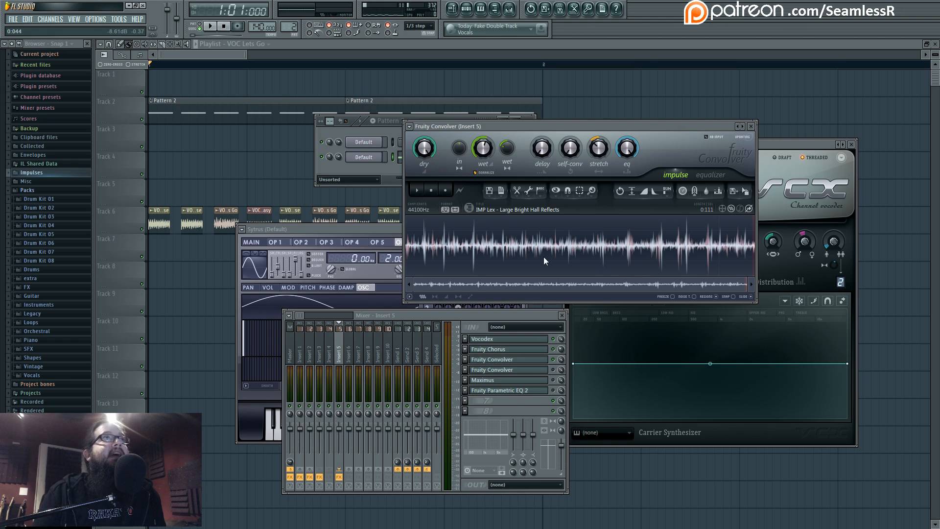
pyautogui.click(52, 172)
pyautogui.click(54, 181)
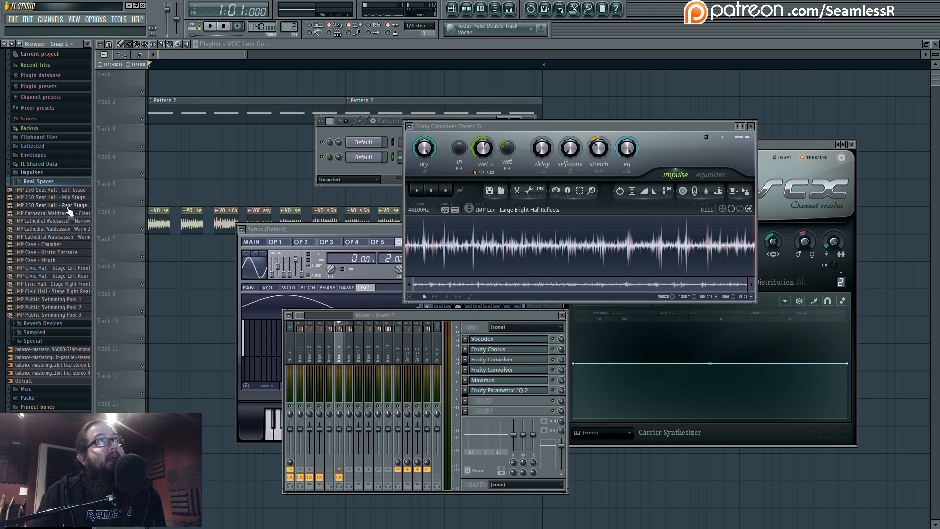
pyautogui.moveTo(69, 228); pyautogui.dragTo(398, 293)
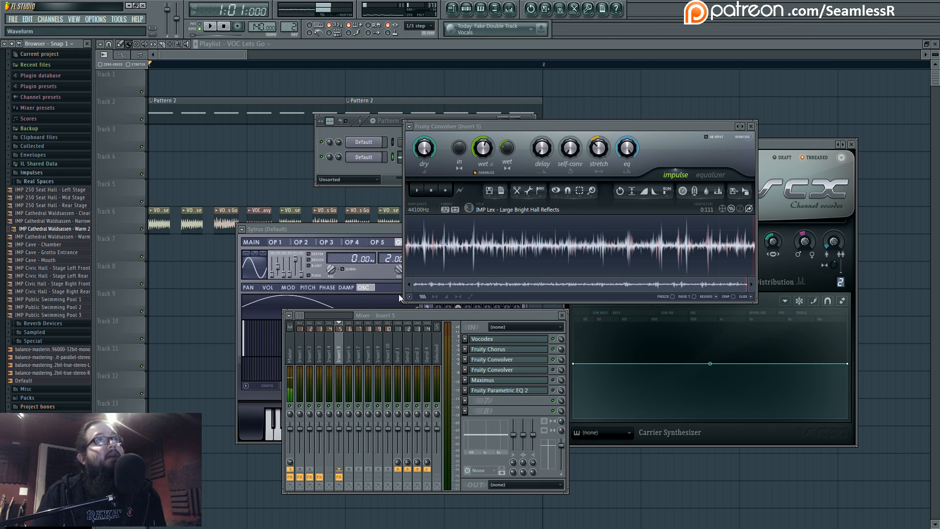
pyautogui.click(57, 181)
pyautogui.click(56, 172)
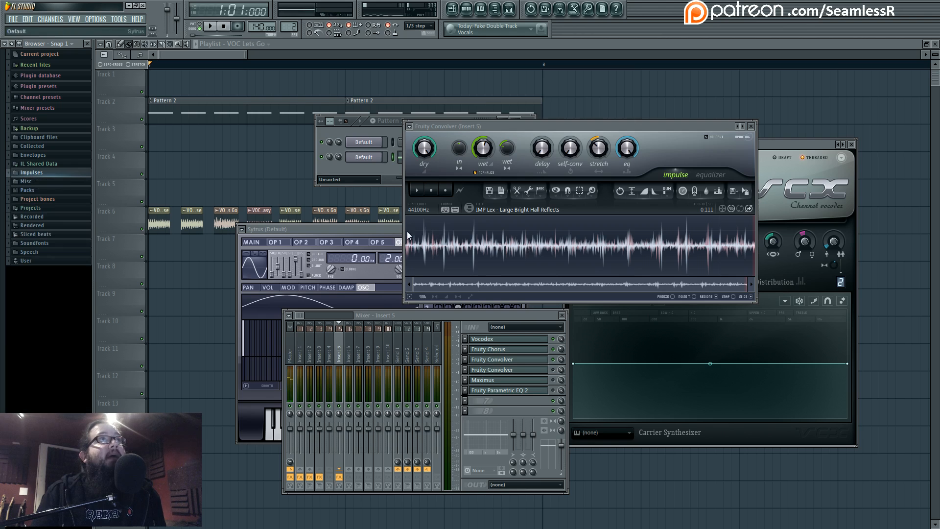
# Step: Open the second Fruity Convolver, select its impulse tail from 0:120 to 0:284, and check the available Edit and Tools commands
pyautogui.moveTo(550, 127); pyautogui.dragTo(516, 122)
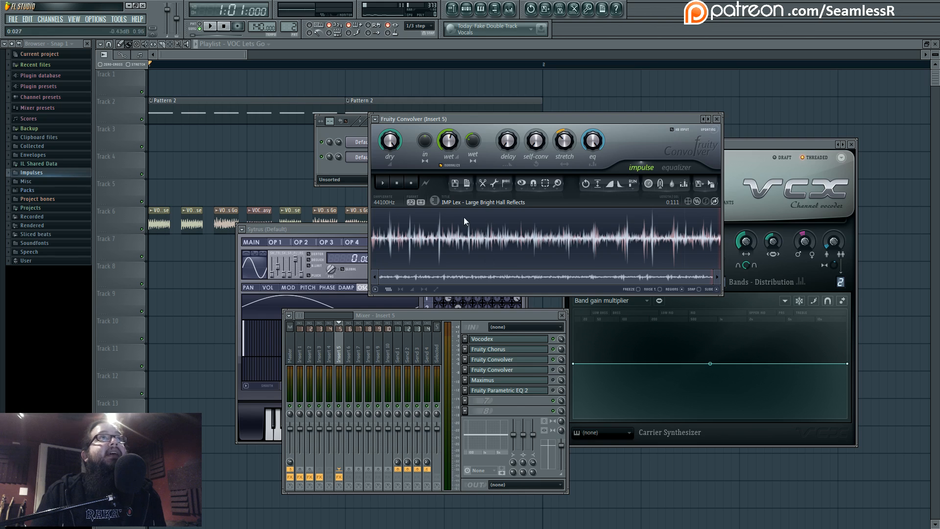
pyautogui.click(536, 370)
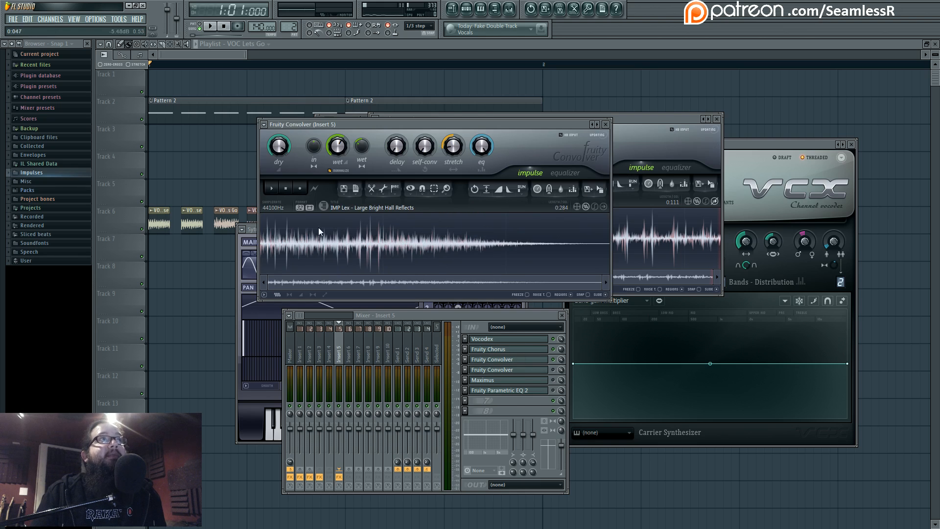
pyautogui.moveTo(408, 239); pyautogui.dragTo(609, 241)
pyautogui.rightClick(445, 242)
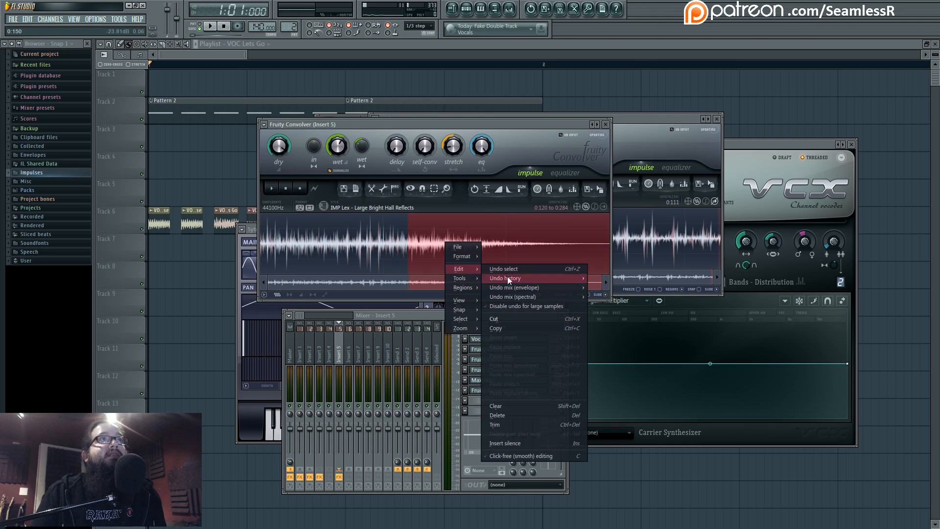
pyautogui.moveTo(469, 277)
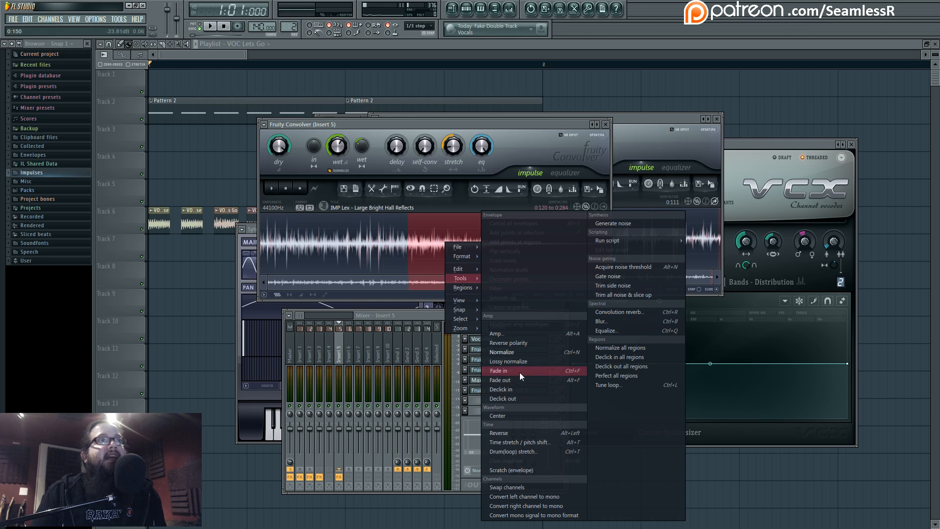
pyautogui.click(501, 147)
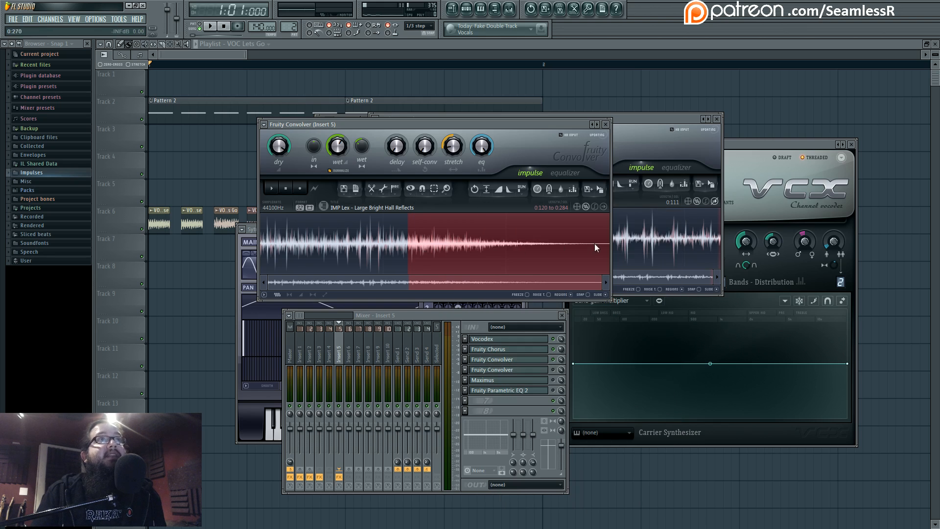
# Step: Return to the first Fruity Convolver, select the impulse's ending from 0:106 to 0:111, and check the fade commands for it
pyautogui.click(638, 157)
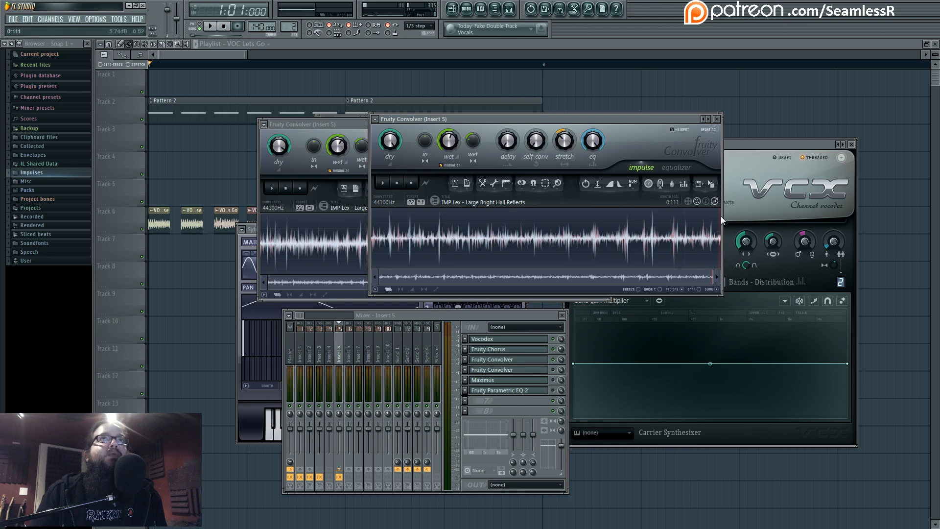
pyautogui.moveTo(711, 278); pyautogui.dragTo(749, 283)
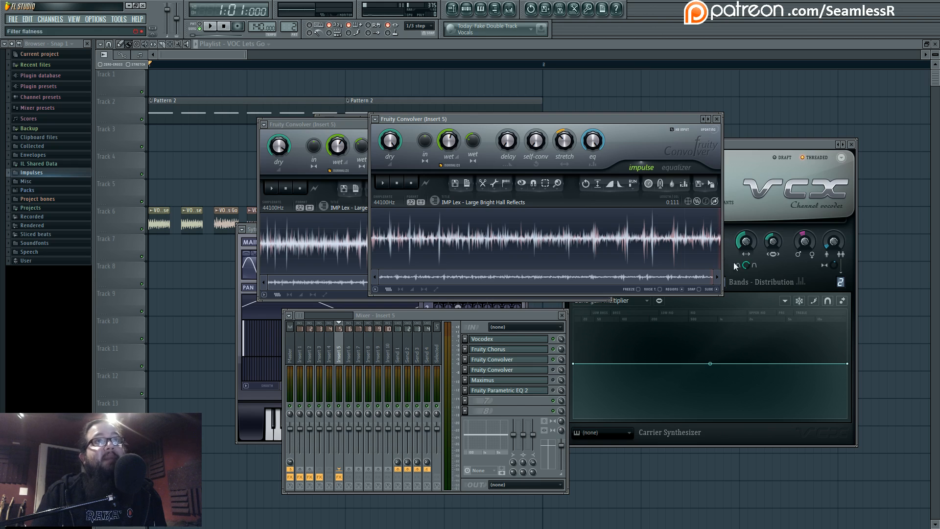
pyautogui.moveTo(704, 250); pyautogui.dragTo(765, 257)
pyautogui.rightClick(710, 234)
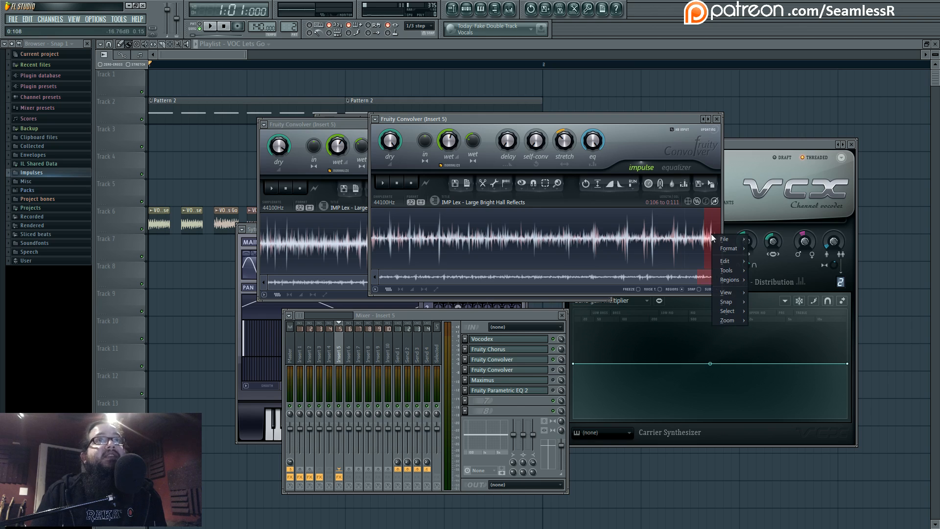
pyautogui.moveTo(729, 272)
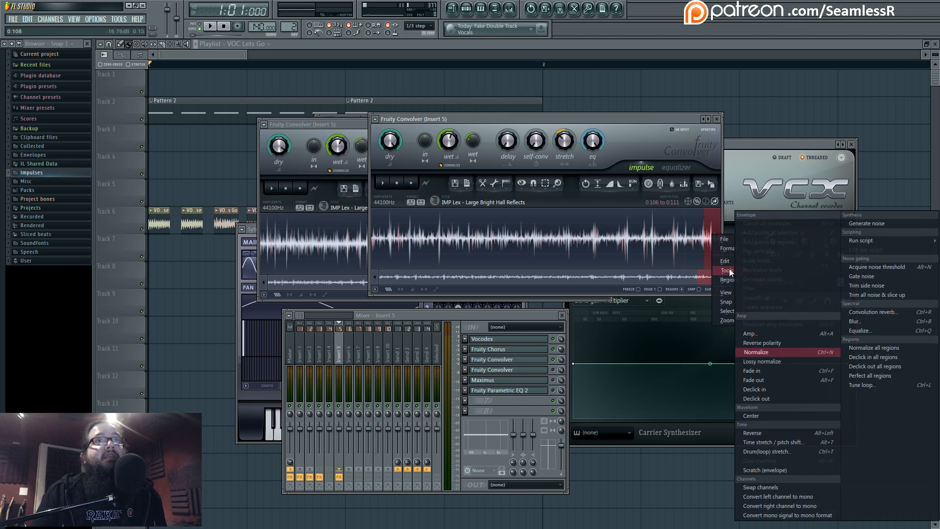
pyautogui.click(708, 212)
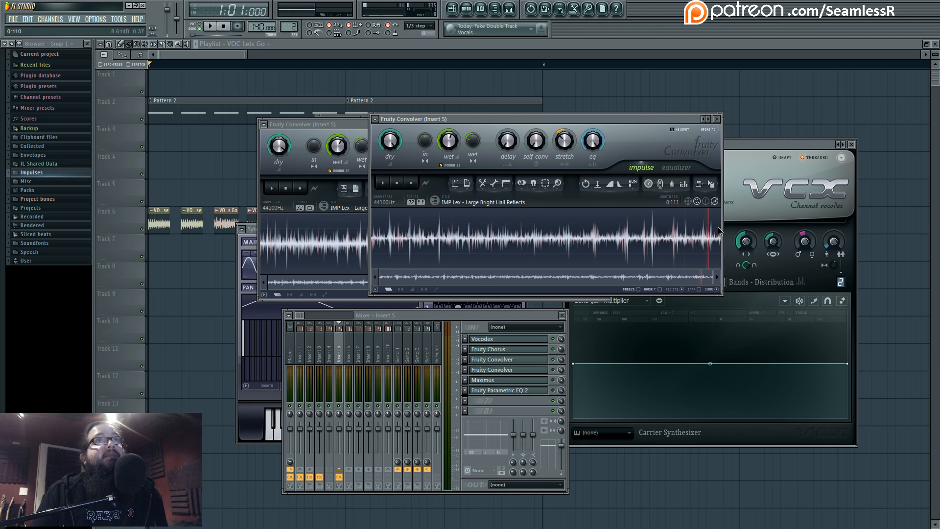
pyautogui.moveTo(718, 234); pyautogui.dragTo(711, 229)
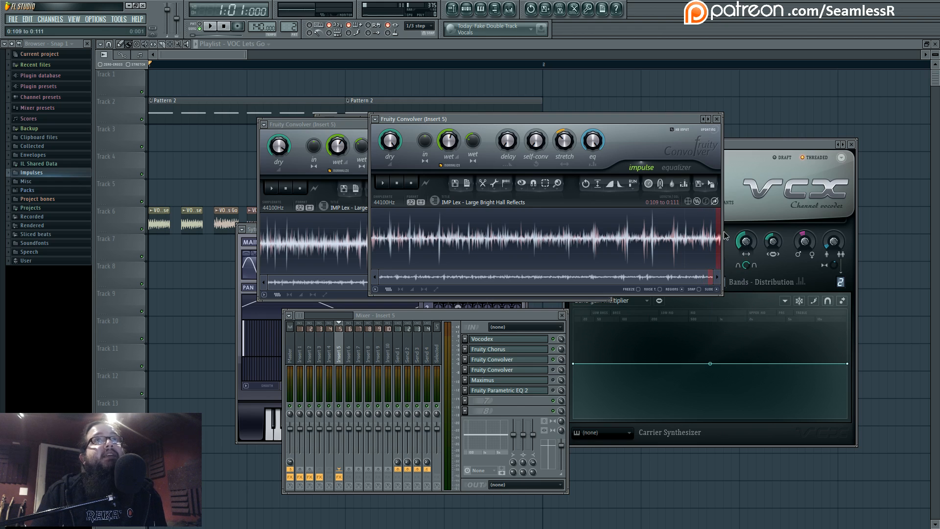
pyautogui.click(719, 235)
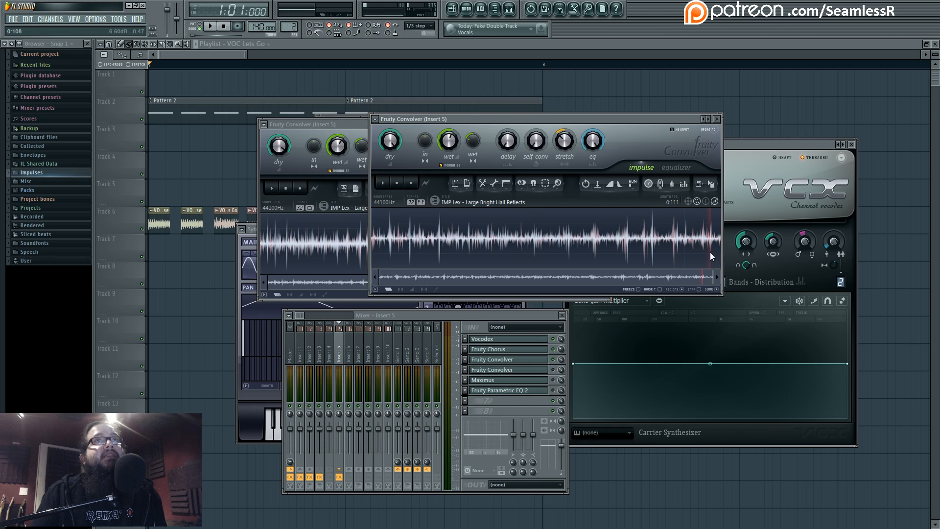
# Step: Select middle sections of the first Convolver's impulse and try to delete the one from 0:017 to 0:042
pyautogui.click(486, 250)
pyautogui.moveTo(511, 250); pyautogui.dragTo(548, 252)
pyautogui.rightClick(547, 251)
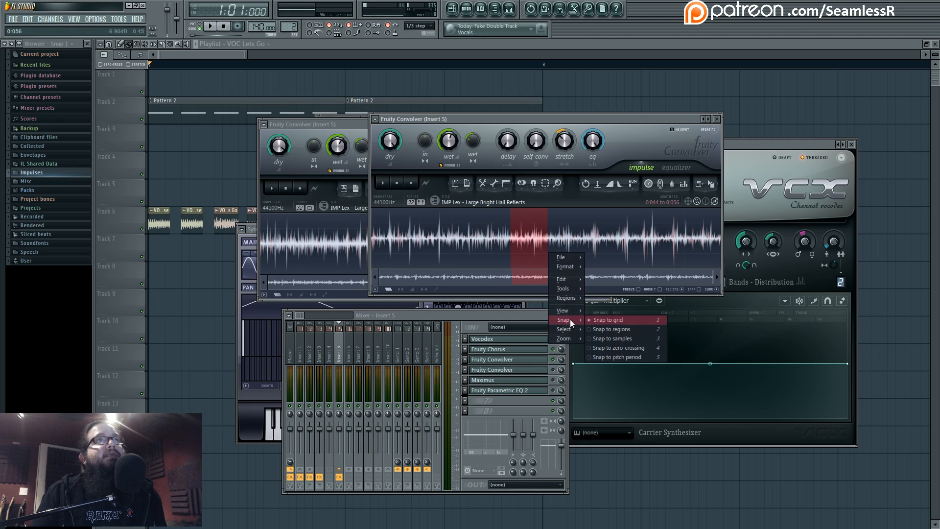
pyautogui.click(509, 254)
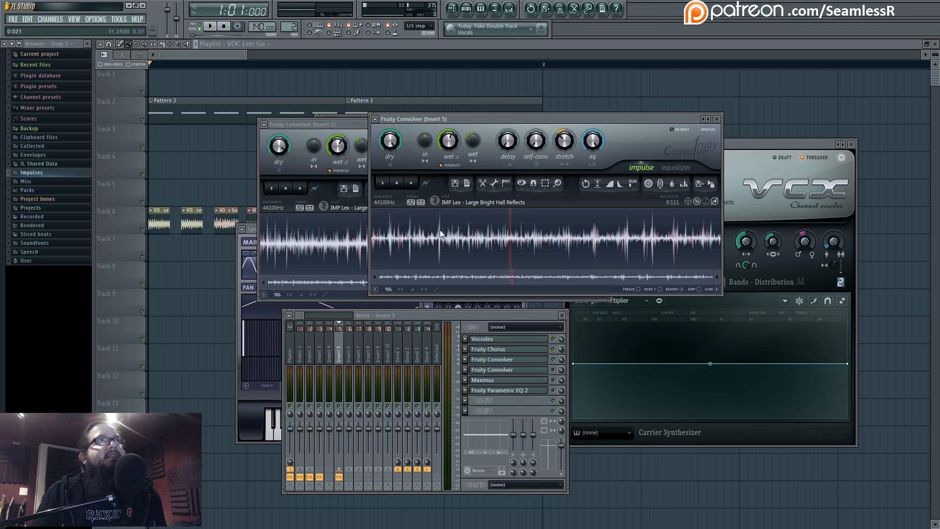
pyautogui.rightClick(459, 233)
pyautogui.moveTo(425, 236); pyautogui.dragTo(505, 240)
pyautogui.rightClick(474, 242)
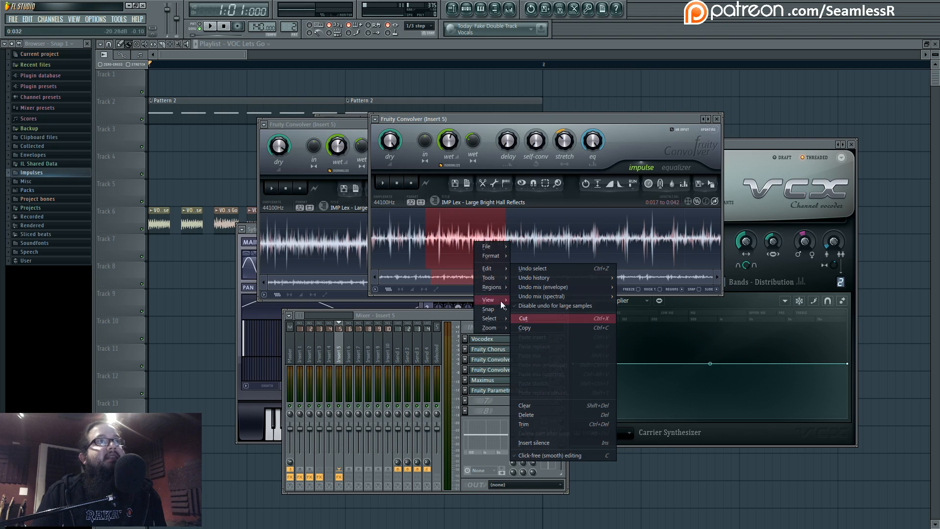
pyautogui.click(528, 415)
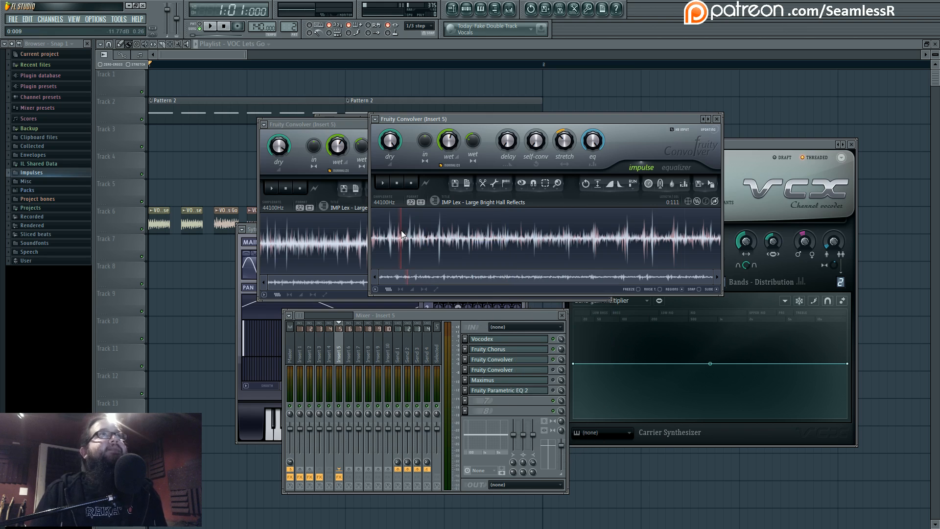
# Step: Close both Fruity Convolver windows and open Maximus from the Insert 5 effect chain, using playback to audition it
pyautogui.moveTo(432, 119); pyautogui.dragTo(390, 199)
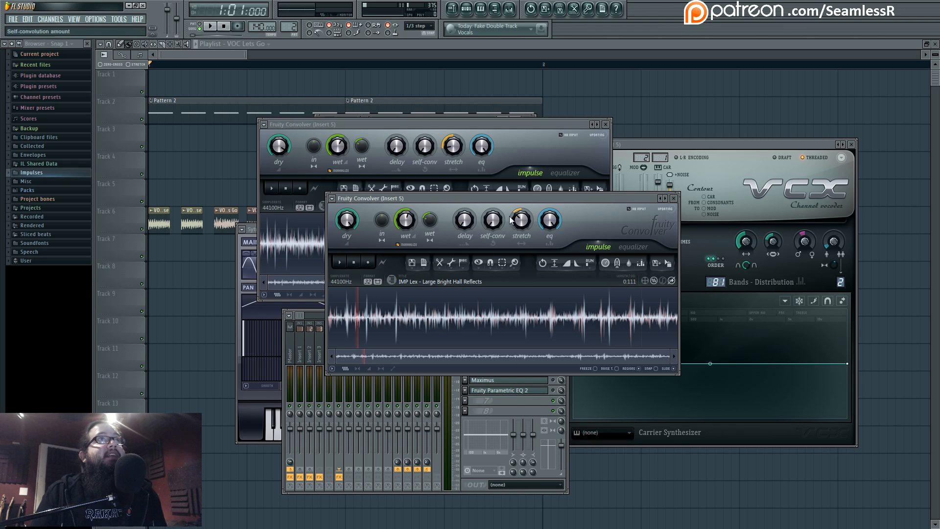
pyautogui.click(673, 199)
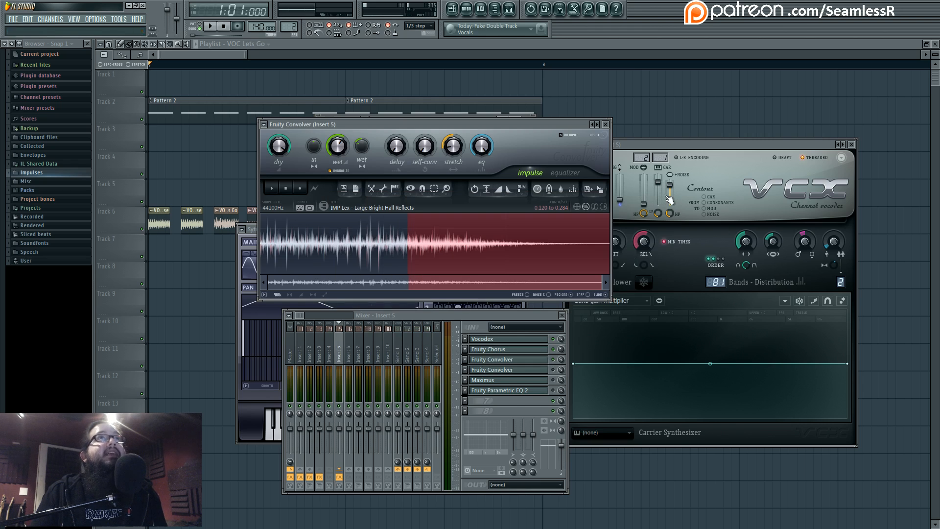
pyautogui.click(605, 124)
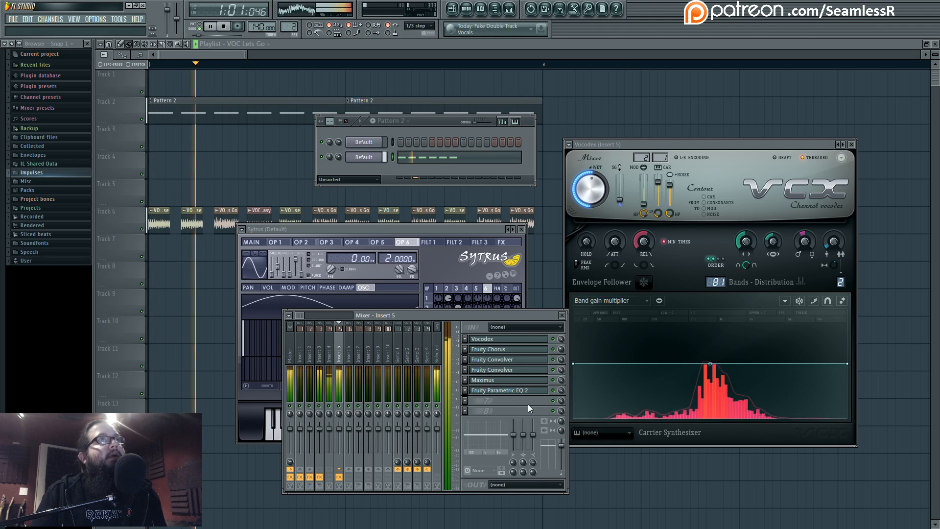
pyautogui.click(509, 380)
pyautogui.press('space')
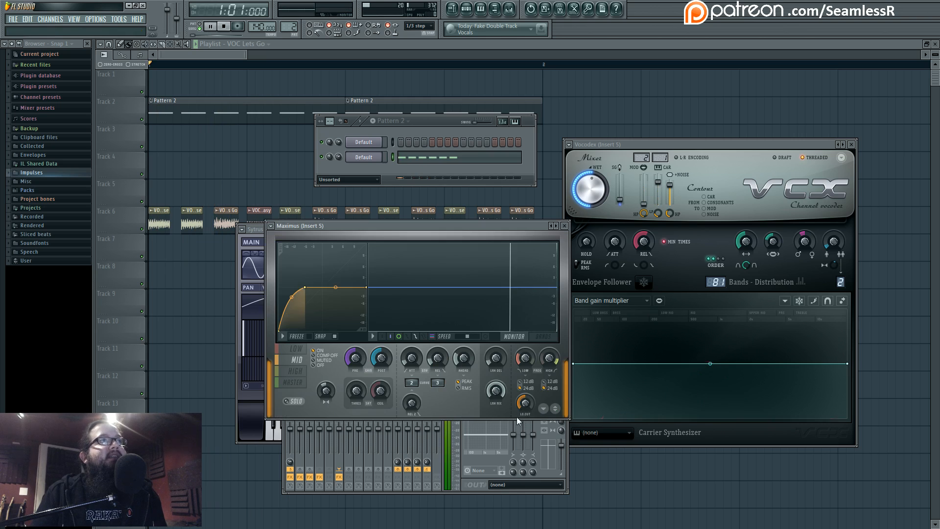
# Step: Show the Master band in Maximus, then stop playback and bring the mixer back to the front
pyautogui.click(293, 382)
pyautogui.press('space')
pyautogui.click(448, 424)
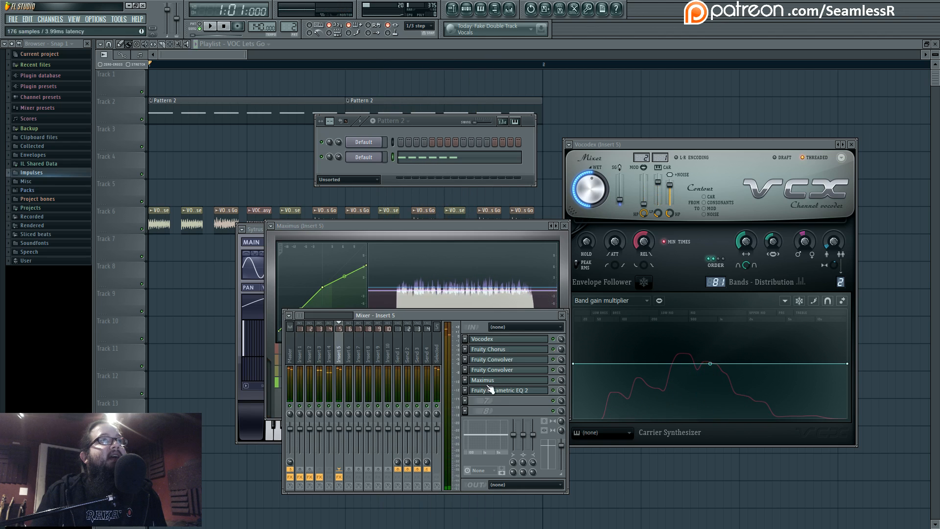
# Step: Open Fruity Parametric EQ 2 from the Insert 5 effect chain and audition its curve with playback before returning to the mixer
pyautogui.click(494, 390)
pyautogui.press('space')
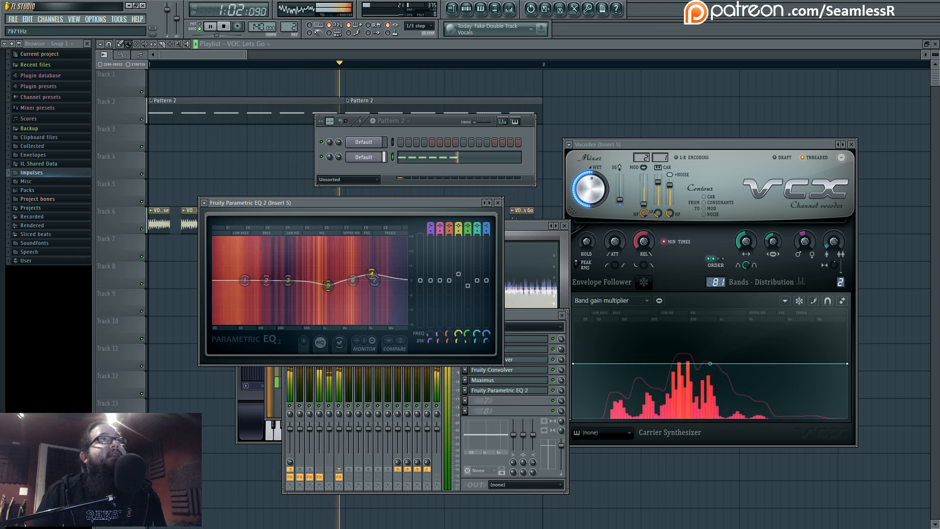
pyautogui.press('space')
pyautogui.click(497, 401)
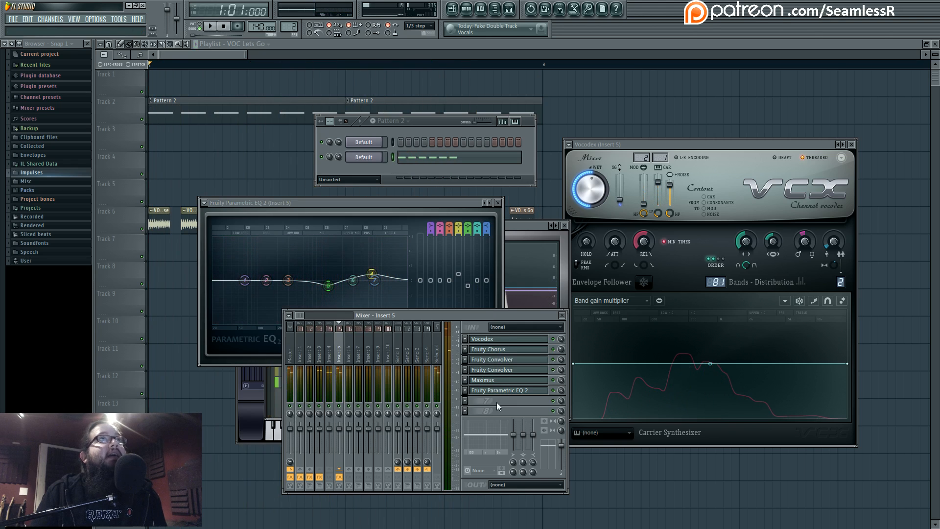
# Step: Set Vocodex's male/female formant shift to about -344 cents while auditioning the vocals, and move the mixer window slightly up and aside after stopping playback
pyautogui.click(797, 248)
pyautogui.press('space')
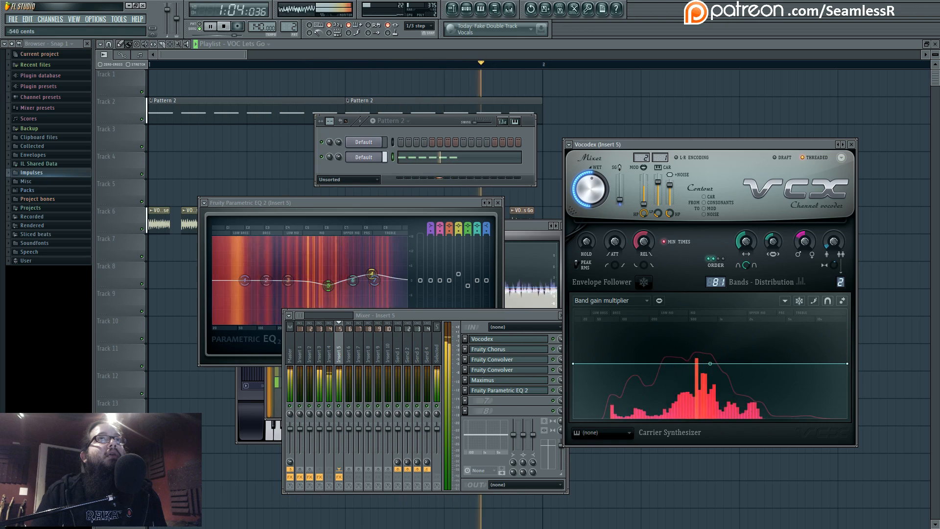
pyautogui.moveTo(797, 249); pyautogui.dragTo(745, 239)
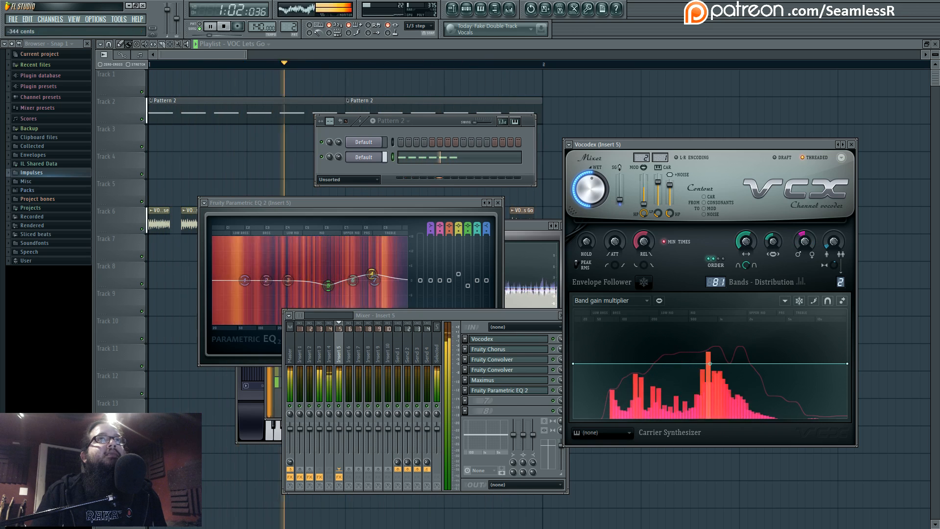
pyautogui.moveTo(644, 241); pyautogui.dragTo(643, 260)
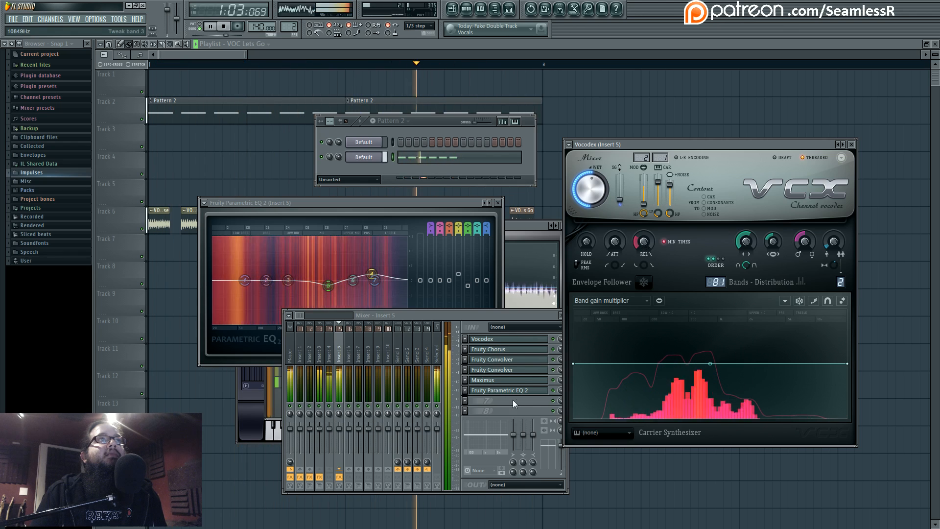
pyautogui.press('space')
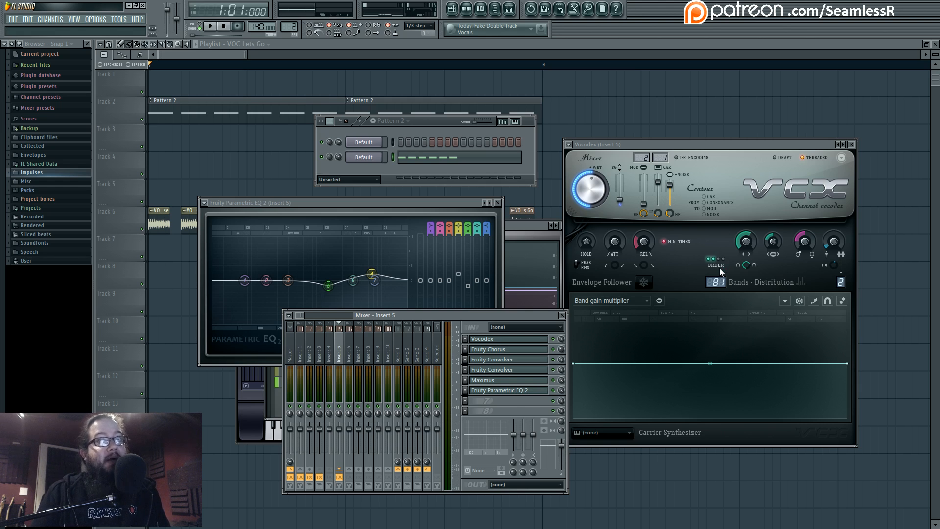
pyautogui.moveTo(455, 315); pyautogui.dragTo(433, 292)
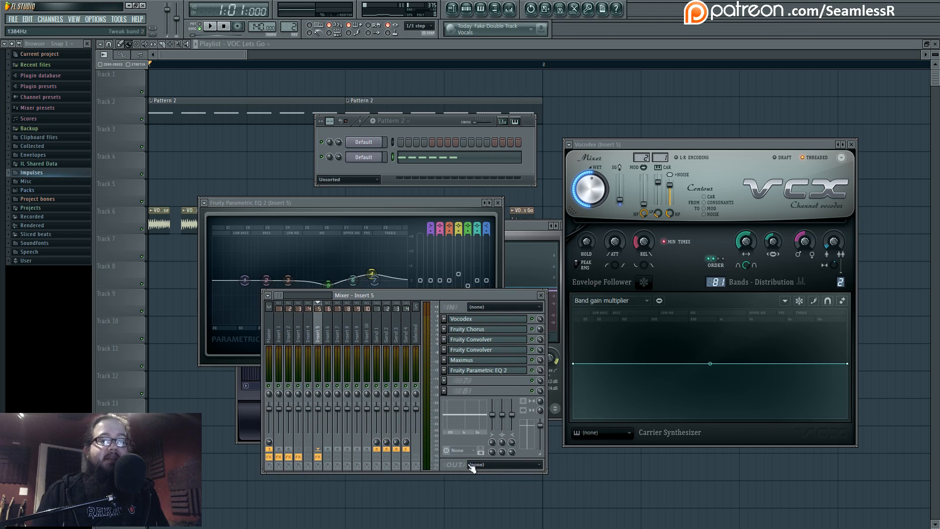